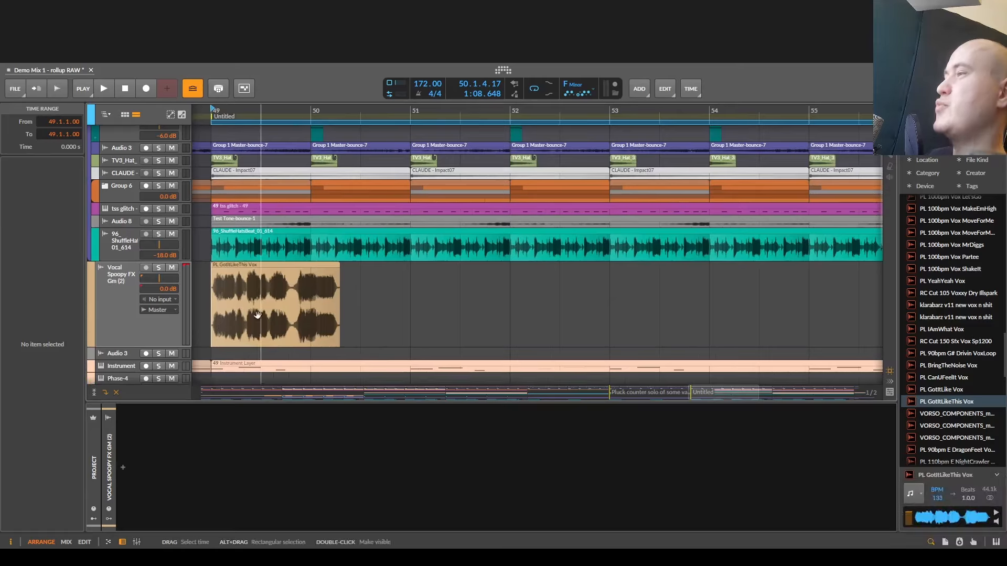
- Split the PL GotItLikeThis Vox clip at 49.4.1.99 and lower the first part's gain to about -6.3 dB
{"action": "scroll", "coordinate": [315, 313], "scroll_direction": "left", "scroll_amount": 1}
{"action": "scroll", "coordinate": [313, 317], "scroll_direction": "up", "scroll_amount": 2}
{"action": "left_click", "coordinate": [310, 304]}
{"action": "key", "text": "ctrl+e"}
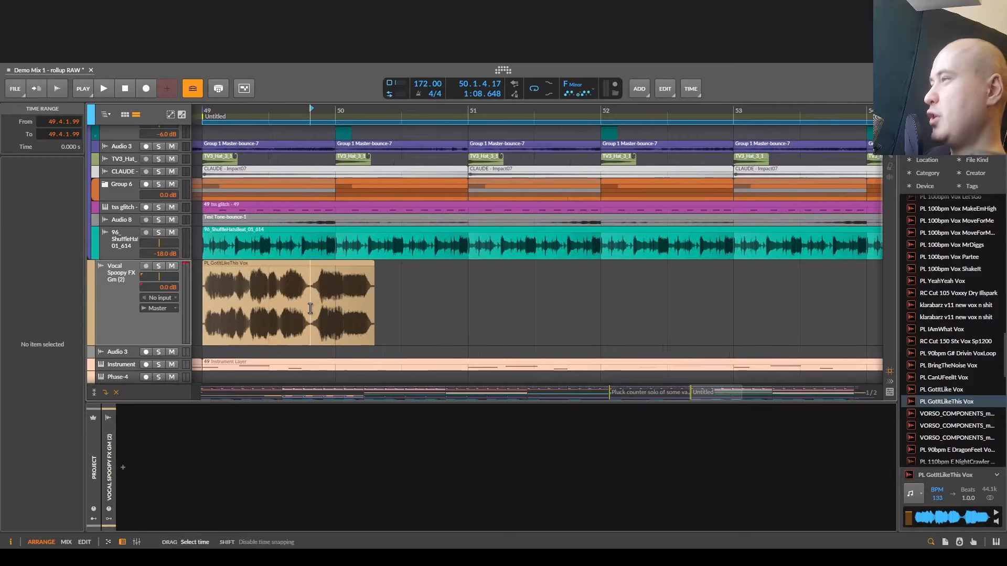
{"action": "left_click", "coordinate": [297, 265]}
{"action": "left_click_drag", "start_coordinate": [296, 270], "coordinate": [295, 282]}
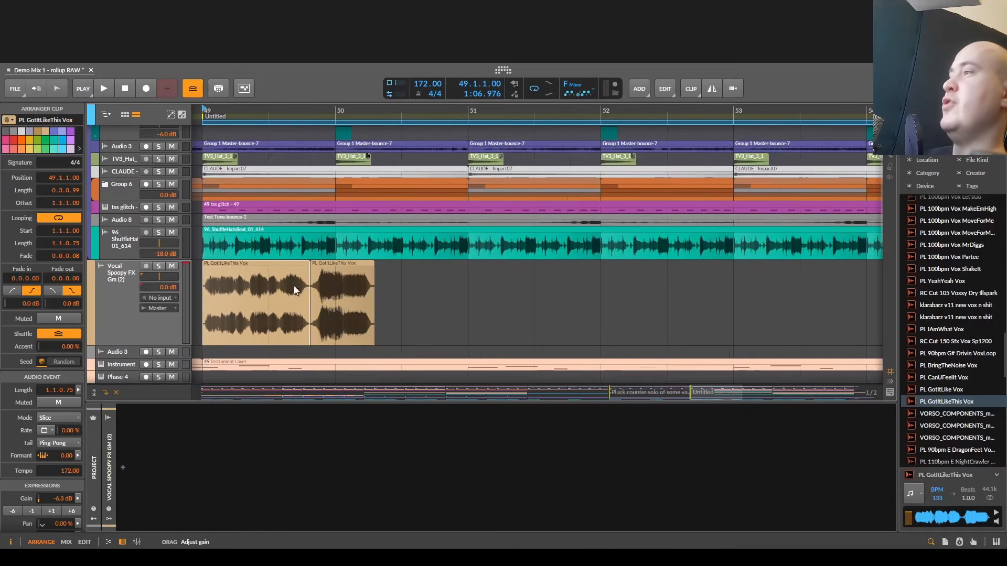
- Split the first part of the vocal again at 49.2.2.59 and lower the middle piece's gain to about -14.2 dB
{"action": "scroll", "coordinate": [356, 308], "scroll_direction": "up", "scroll_amount": 3}
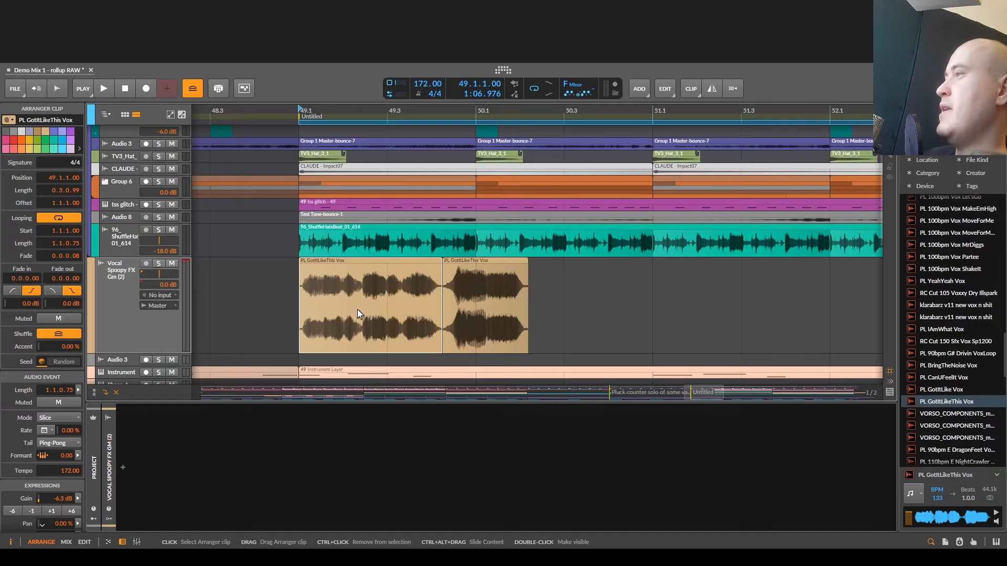
{"action": "left_click", "coordinate": [360, 272]}
{"action": "key", "text": "ctrl+e"}
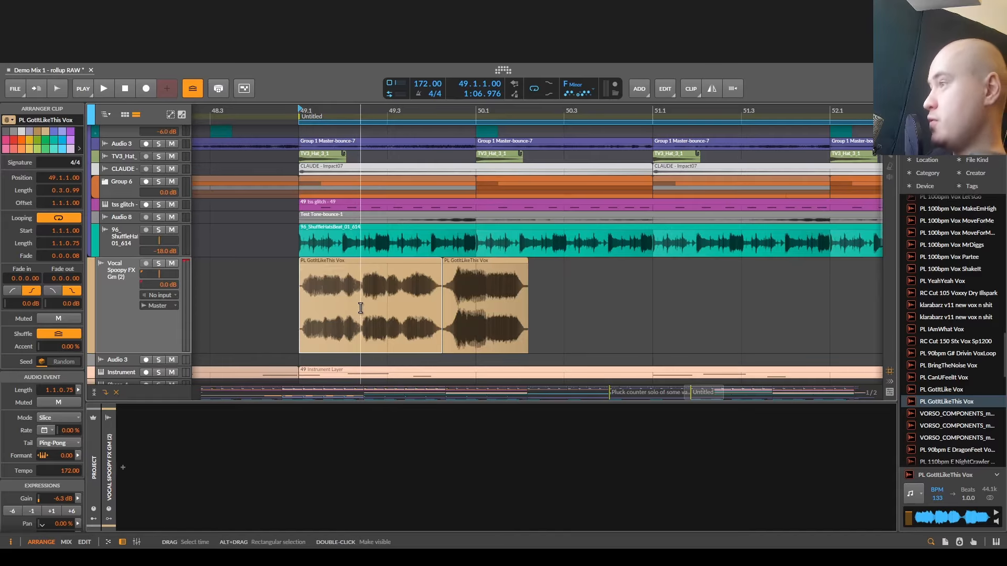
{"action": "left_click", "coordinate": [384, 272]}
{"action": "left_click_drag", "start_coordinate": [389, 265], "coordinate": [391, 284]}
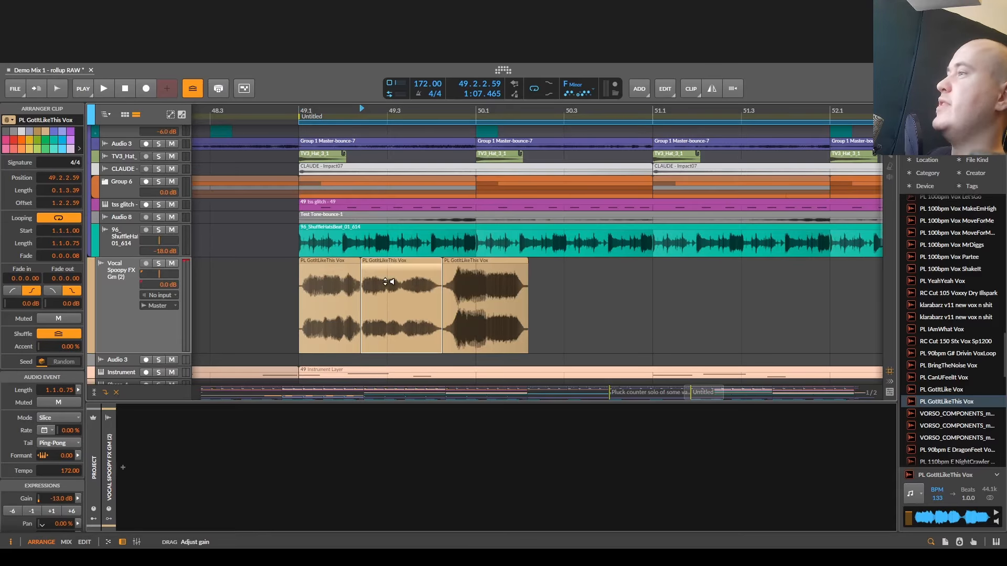
- Select the range covering all three vocal pieces and consolidate them into one clip
{"action": "scroll", "coordinate": [387, 324], "scroll_direction": "down", "scroll_amount": 3}
{"action": "scroll", "coordinate": [415, 317], "scroll_direction": "up", "scroll_amount": 1}
{"action": "scroll", "coordinate": [418, 316], "scroll_direction": "up", "scroll_amount": 2}
{"action": "scroll", "coordinate": [386, 260], "scroll_direction": "down", "scroll_amount": 1}
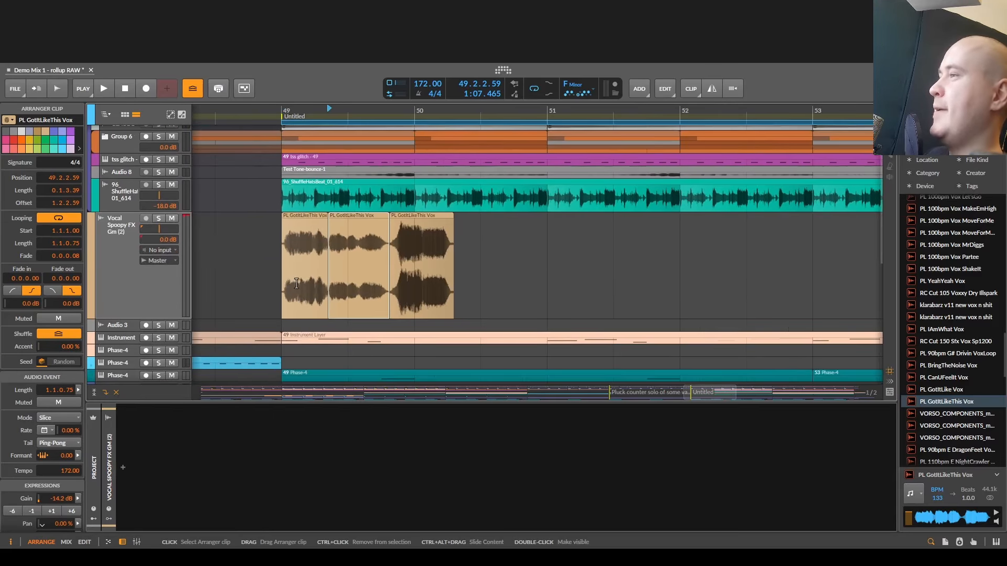
{"action": "left_click_drag", "start_coordinate": [284, 280], "coordinate": [454, 276]}
{"action": "key", "text": "ctrl+j"}
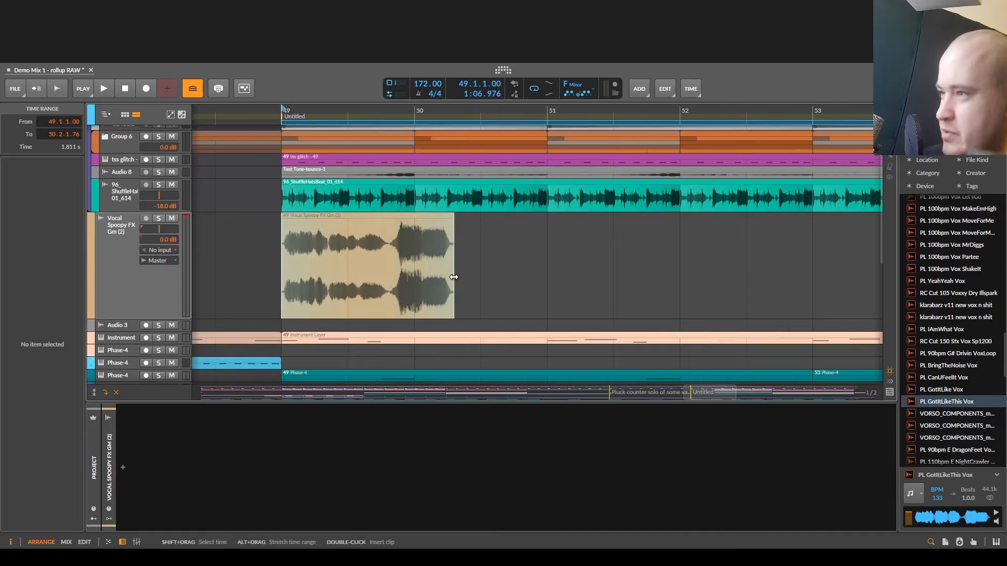
- Solo the Vocal Spoopy FX track and play back the consolidated vocal clip
{"action": "scroll", "coordinate": [201, 255], "scroll_direction": "up", "scroll_amount": 1}
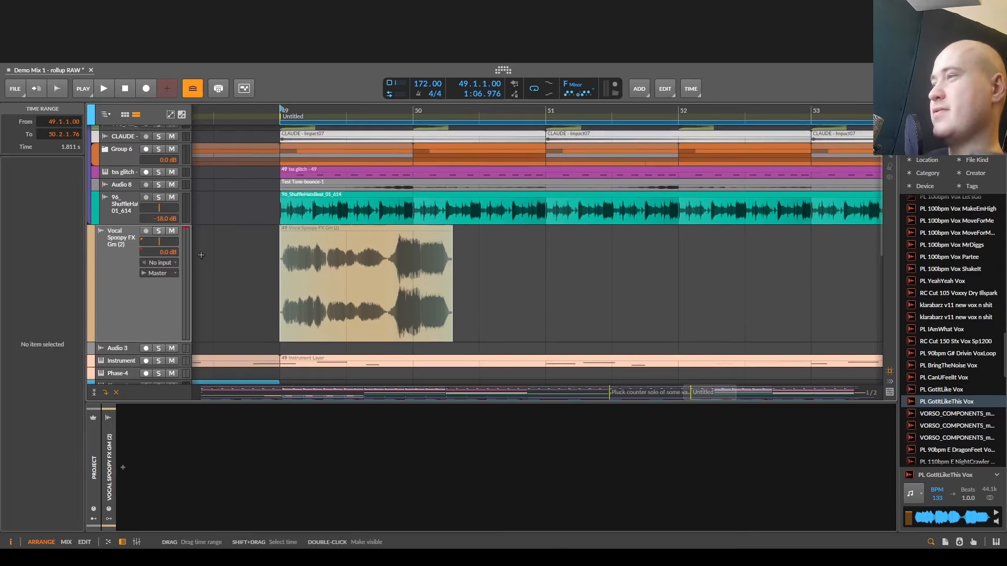
{"action": "left_click", "coordinate": [158, 231]}
{"action": "left_click", "coordinate": [321, 282]}
{"action": "scroll", "coordinate": [293, 300], "scroll_direction": "up", "scroll_amount": 3}
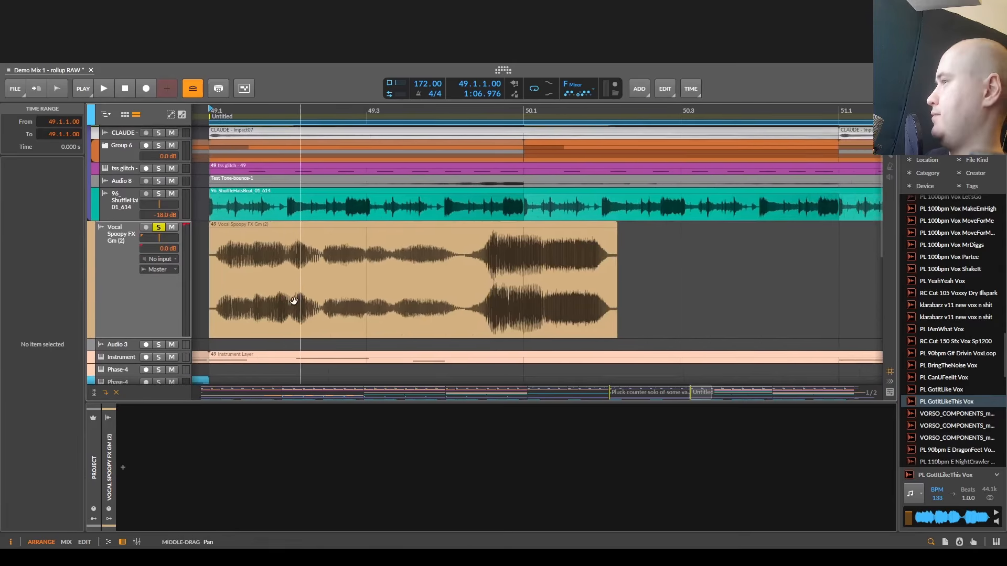
{"action": "scroll", "coordinate": [293, 300], "scroll_direction": "down", "scroll_amount": 3}
{"action": "key", "text": "space"}
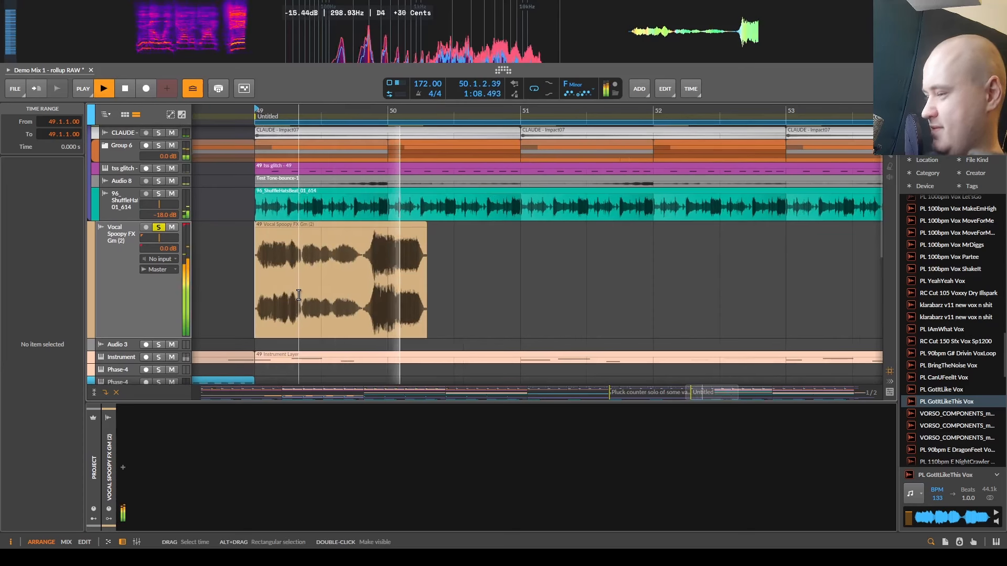
{"action": "key", "text": "space"}
- Insert a Compressor device on the Vocal Spoopy FX track
{"action": "scroll", "coordinate": [299, 295], "scroll_direction": "up", "scroll_amount": 3}
{"action": "left_click_drag", "start_coordinate": [299, 295], "coordinate": [378, 263]}
{"action": "scroll", "coordinate": [379, 263], "scroll_direction": "up", "scroll_amount": 1}
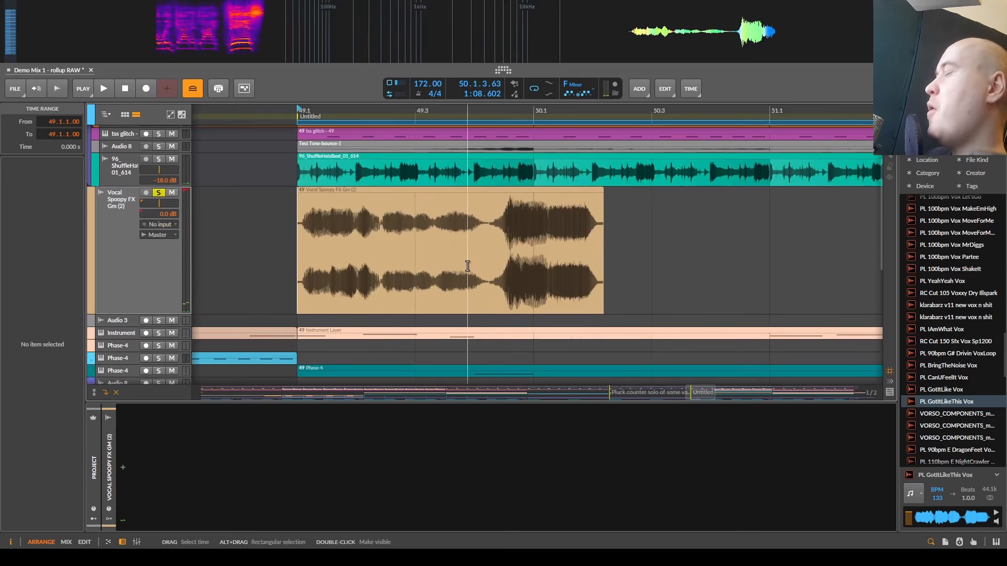
{"action": "scroll", "coordinate": [468, 267], "scroll_direction": "down", "scroll_amount": 2}
{"action": "left_click_drag", "start_coordinate": [467, 267], "coordinate": [370, 297]}
{"action": "left_click_drag", "start_coordinate": [474, 255], "coordinate": [504, 243]}
{"action": "left_click", "coordinate": [120, 474]}
{"action": "type", "text": "comp"}
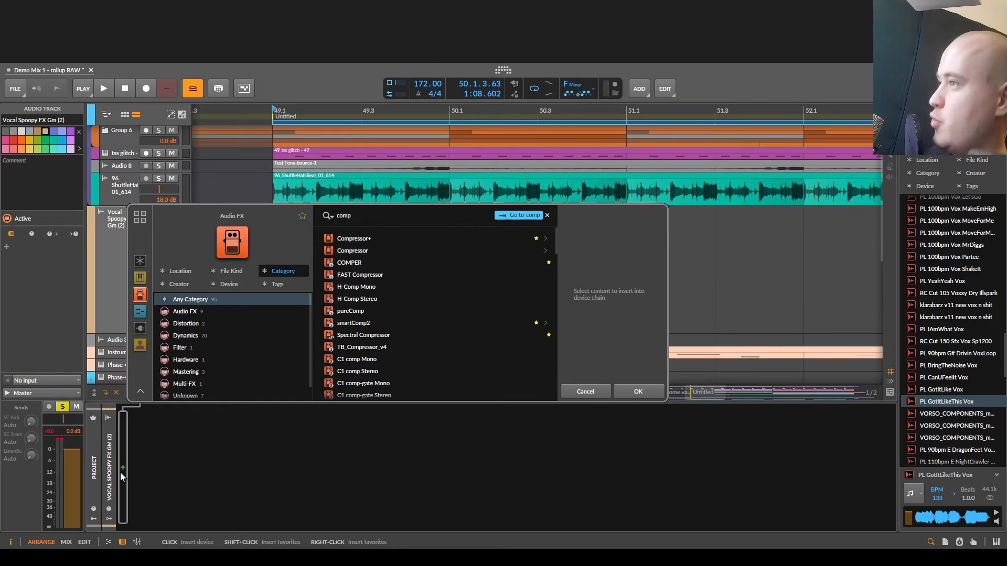
{"action": "key", "text": "Down"}
{"action": "key", "text": "Return"}
- Raise the Compressor's input slightly and set its ratio to infinity:1 while auditioning the vocal
{"action": "key", "text": "space"}
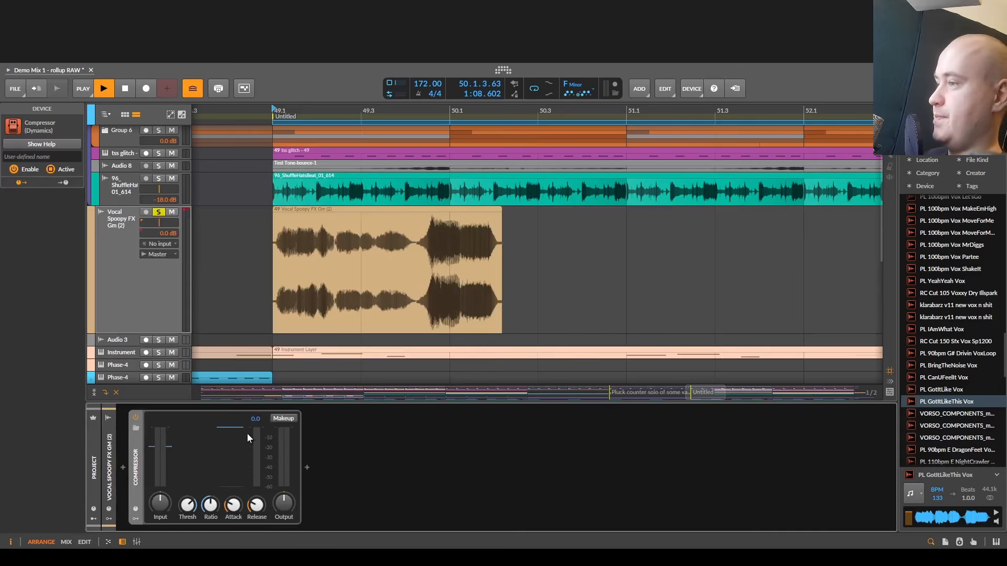
{"action": "left_click_drag", "start_coordinate": [160, 504], "coordinate": [160, 497]}
{"action": "key", "text": "space"}
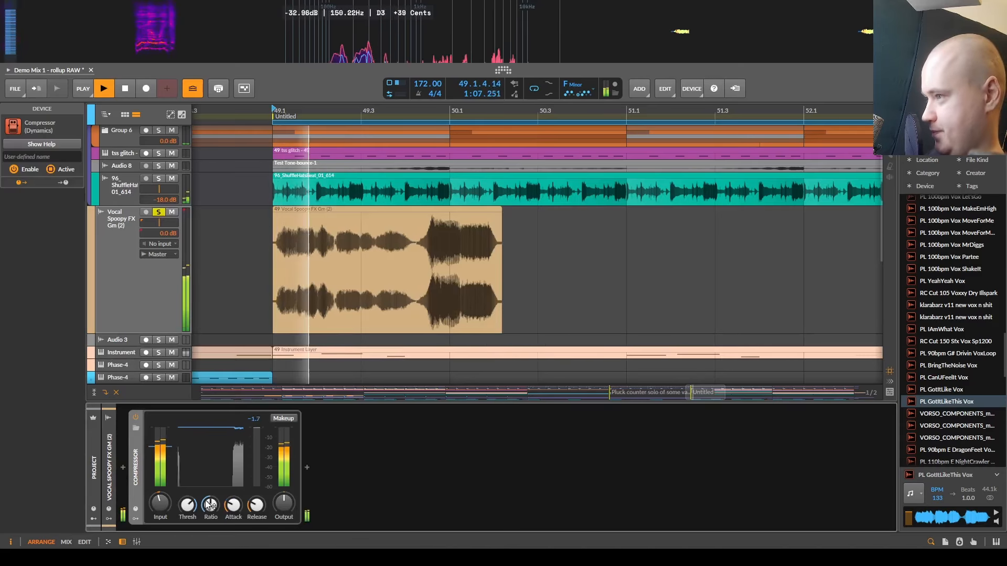
{"action": "key", "text": "space"}
{"action": "left_click_drag", "start_coordinate": [198, 508], "coordinate": [198, 527]}
{"action": "key", "text": "space"}
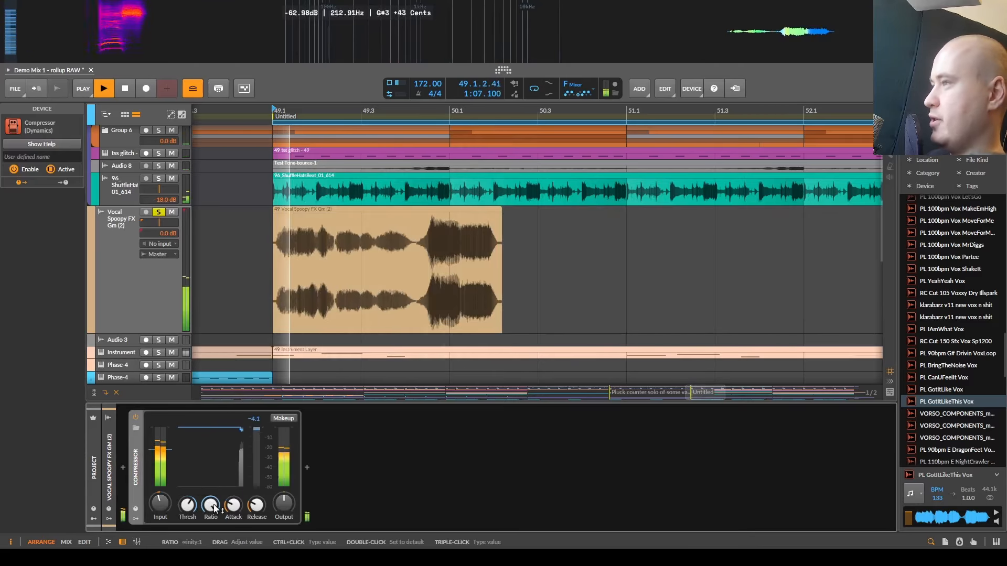
{"action": "key", "text": "space"}
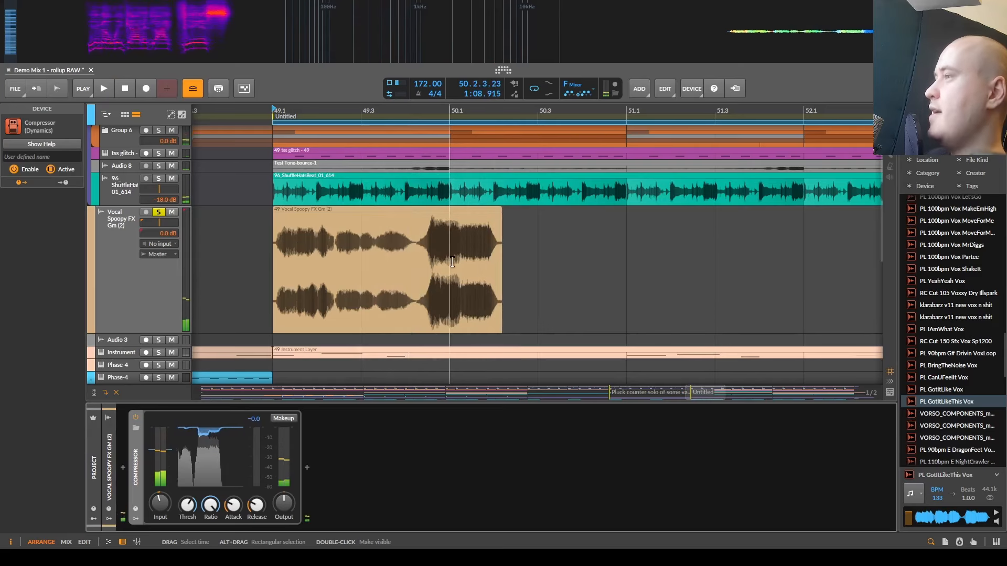
- Open the consolidated vocal clip in the detail editor
{"action": "scroll", "coordinate": [425, 272], "scroll_direction": "up", "scroll_amount": 2}
{"action": "left_click_drag", "start_coordinate": [425, 271], "coordinate": [448, 269]}
{"action": "left_click", "coordinate": [384, 210]}
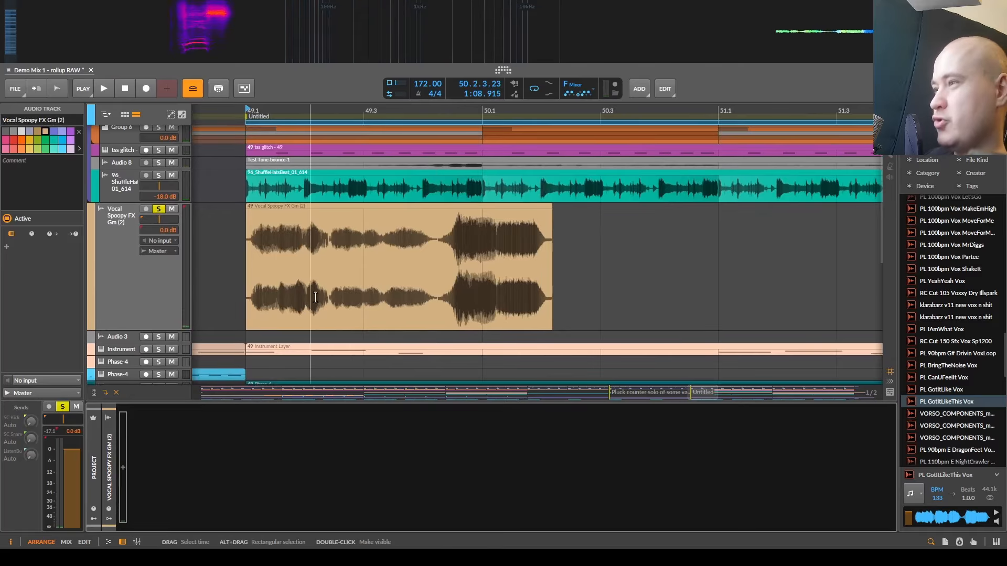
{"action": "double_click", "coordinate": [385, 213]}
{"action": "scroll", "coordinate": [254, 407], "scroll_direction": "down", "scroll_amount": 5}
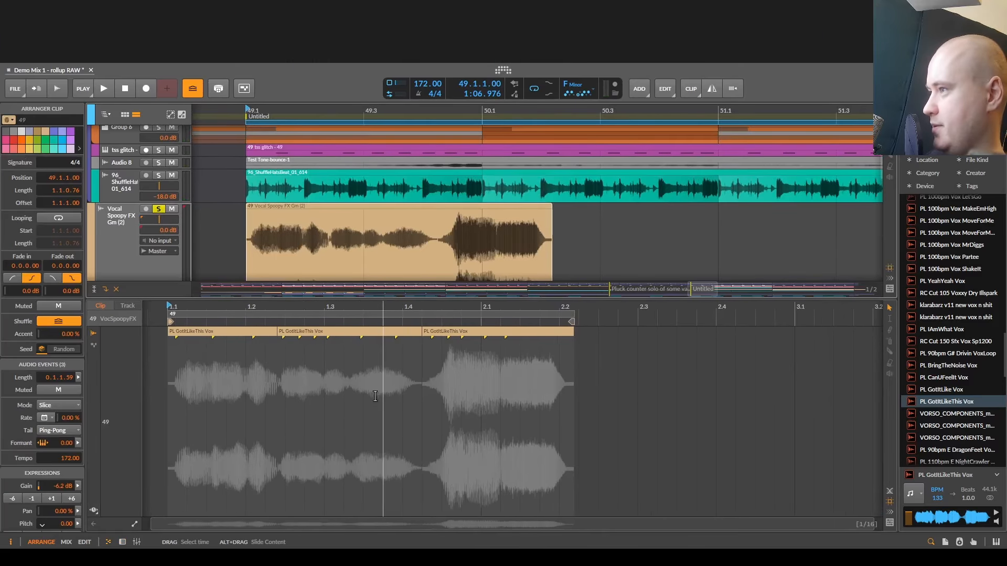
- Show the clip's gain expression and set the third vocal event to about -10.1 dB and the second to about -9.9 dB
{"action": "left_click", "coordinate": [375, 397]}
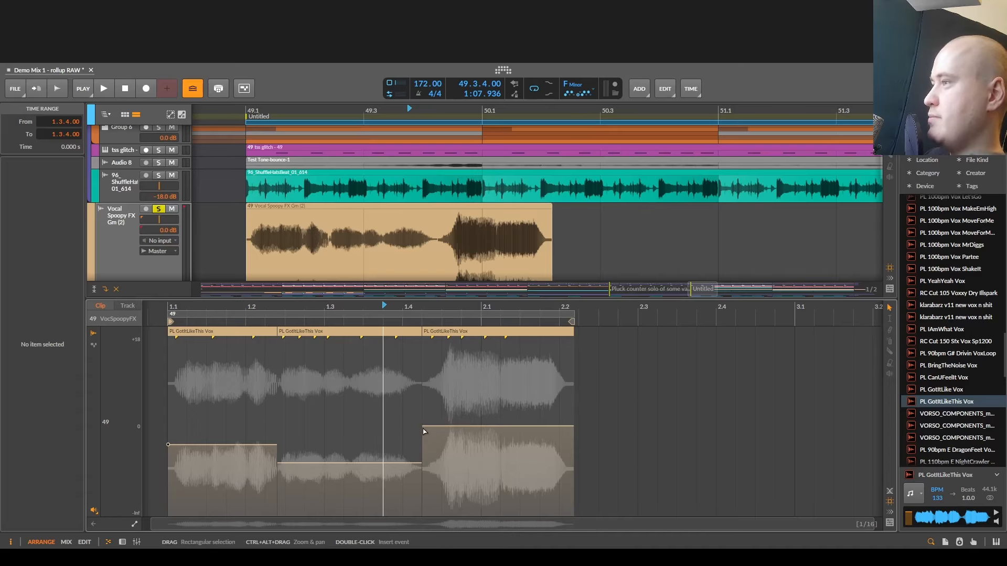
{"action": "left_click_drag", "start_coordinate": [446, 426], "coordinate": [423, 458]}
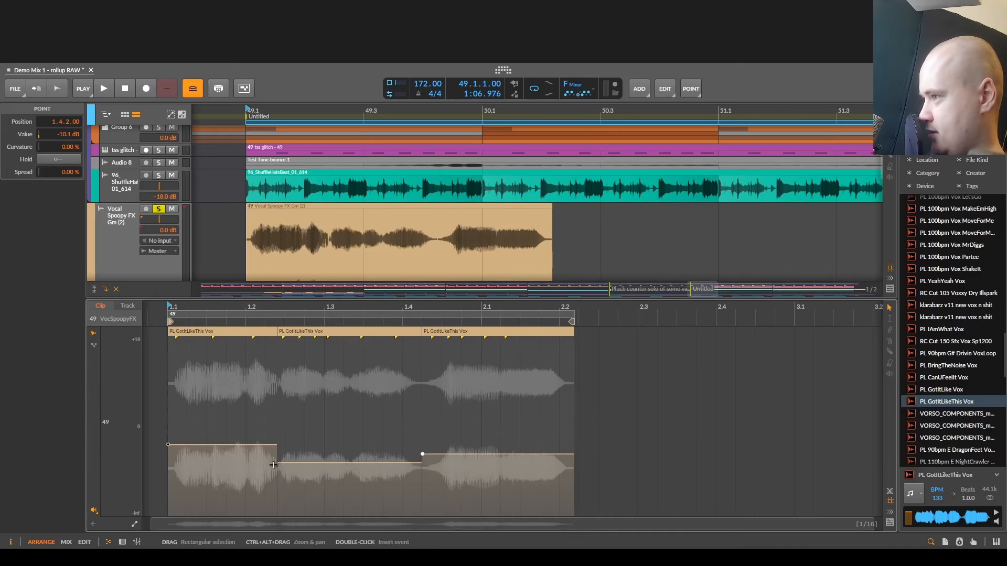
{"action": "left_click_drag", "start_coordinate": [288, 462], "coordinate": [287, 454]}
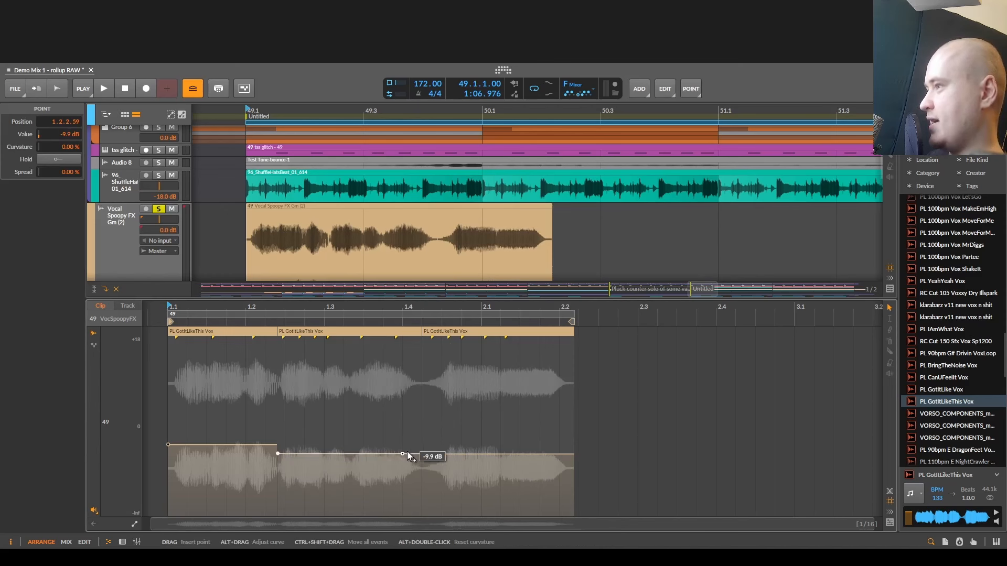
- Shape a gain dip down to -inf dB at 1.4.2 between the second and third vocal events, then close the editor
{"action": "left_click_drag", "start_coordinate": [417, 456], "coordinate": [421, 514]}
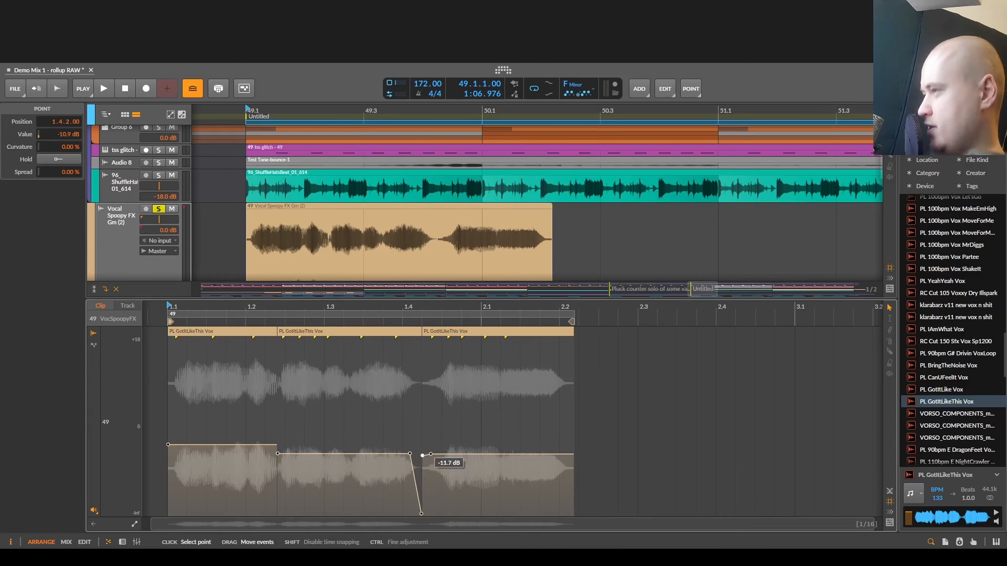
{"action": "left_click_drag", "start_coordinate": [423, 455], "coordinate": [422, 515]}
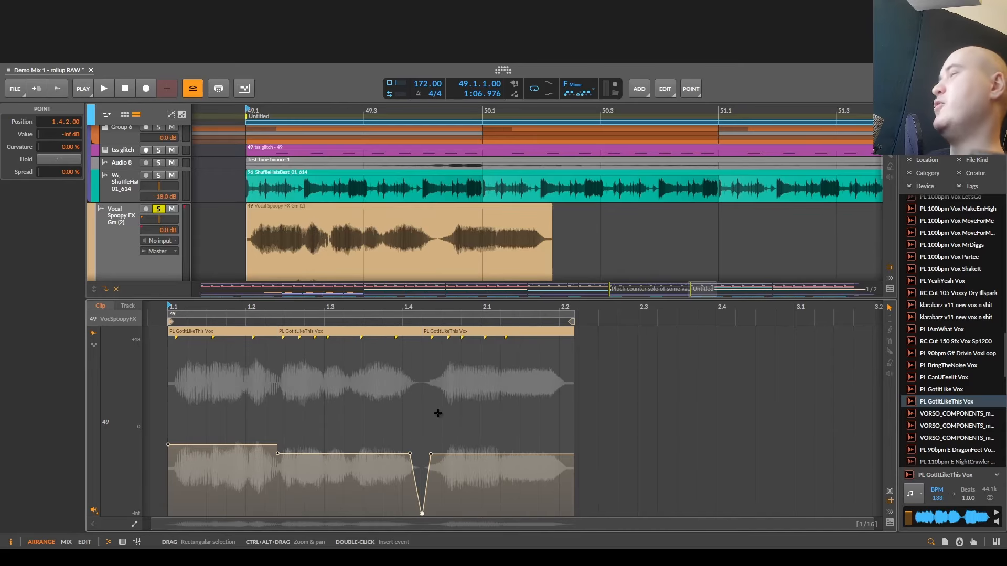
{"action": "key", "text": "d"}
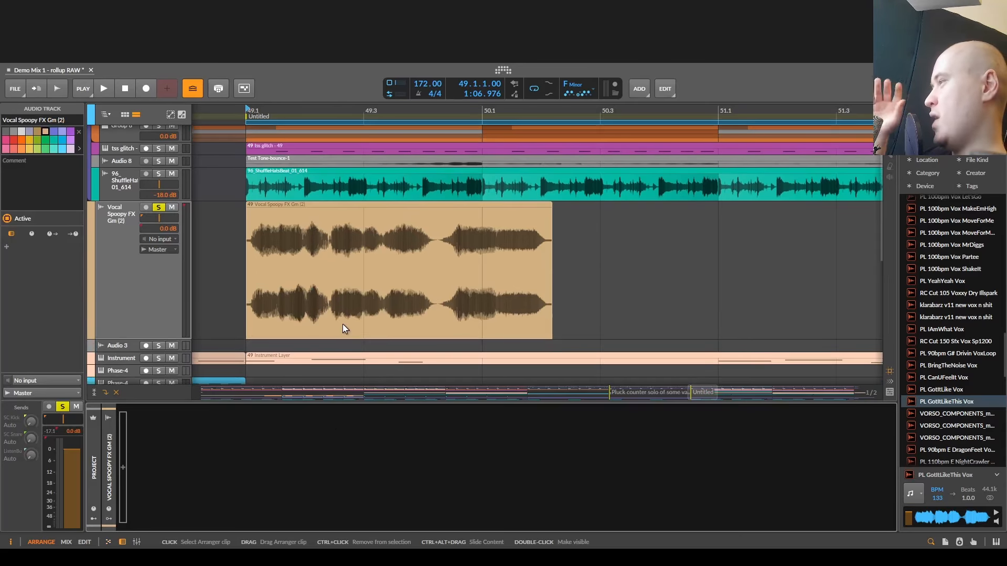
- Split the consolidated vocal clip into three pieces at 49.4.2.11 and 49.2.2.79
{"action": "scroll", "coordinate": [388, 272], "scroll_direction": "down", "scroll_amount": 3}
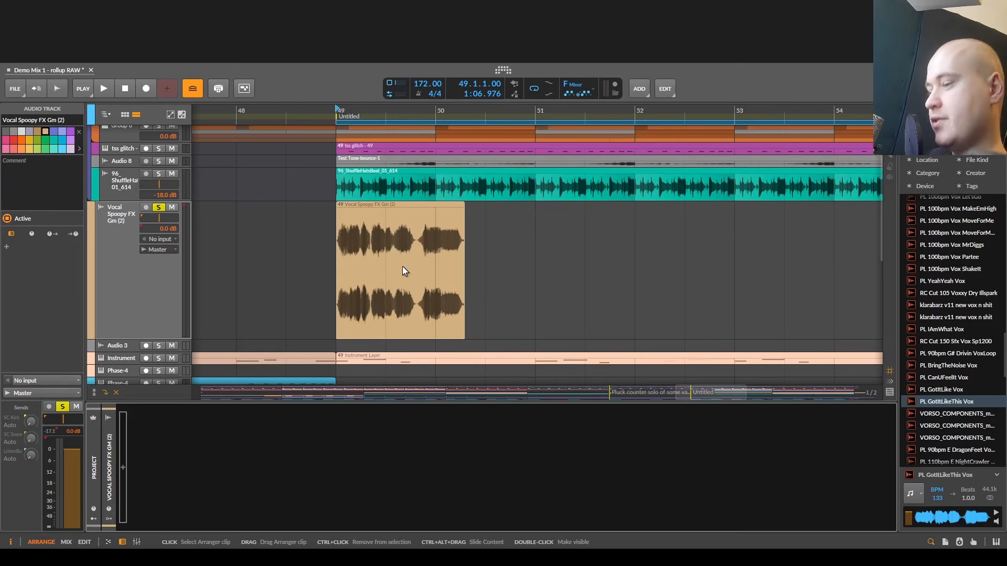
{"action": "scroll", "coordinate": [418, 281], "scroll_direction": "up", "scroll_amount": 4}
{"action": "left_click", "coordinate": [418, 281]}
{"action": "key", "text": "ctrl+e"}
{"action": "scroll", "coordinate": [416, 281], "scroll_direction": "down", "scroll_amount": 2}
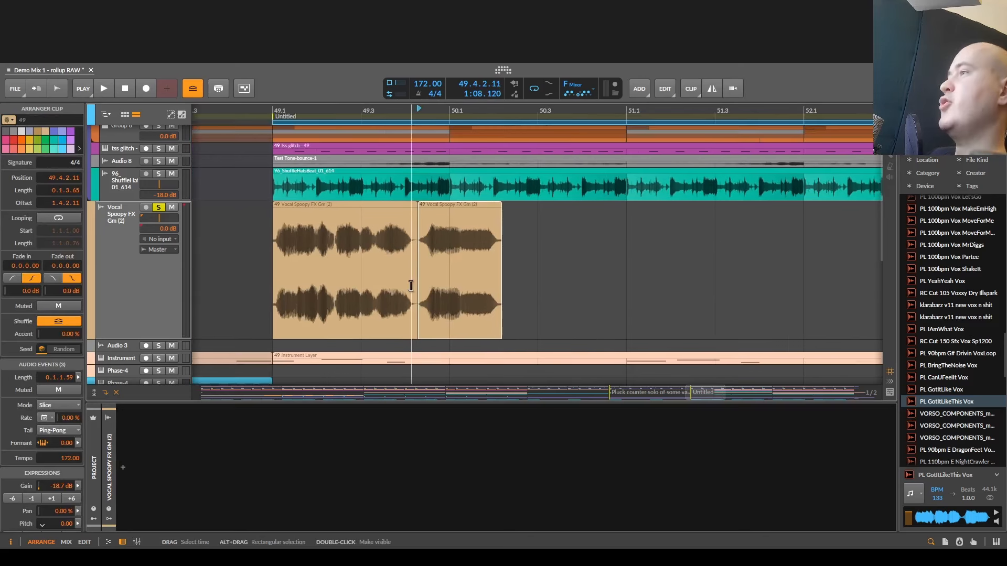
{"action": "left_click_drag", "start_coordinate": [411, 285], "coordinate": [480, 283]}
{"action": "scroll", "coordinate": [412, 275], "scroll_direction": "up", "scroll_amount": 3}
{"action": "left_click", "coordinate": [398, 269]}
{"action": "key", "text": "ctrl+e"}
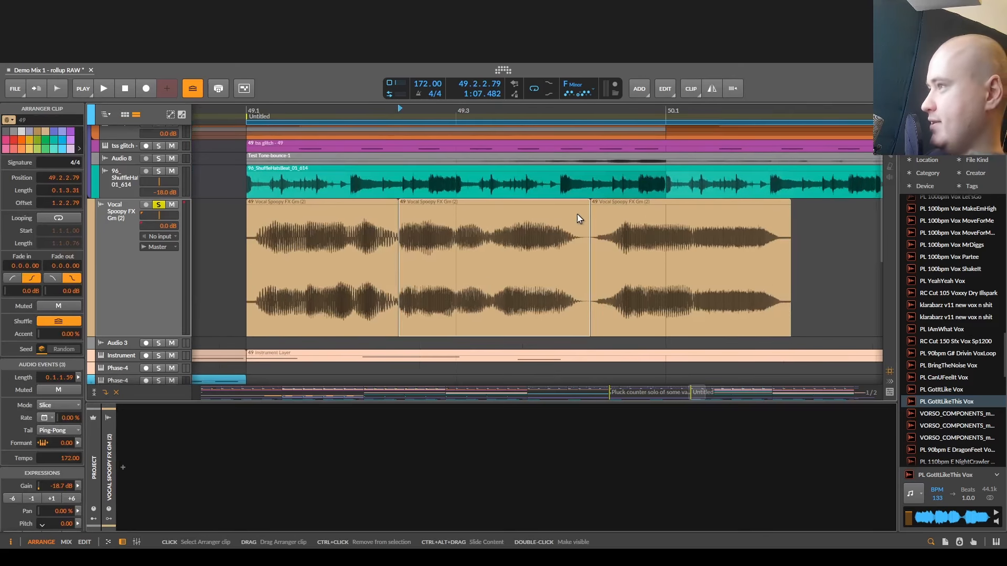
- Adjust the gain of the last vocal piece to about -20.1 dB
{"action": "left_click", "coordinate": [639, 209]}
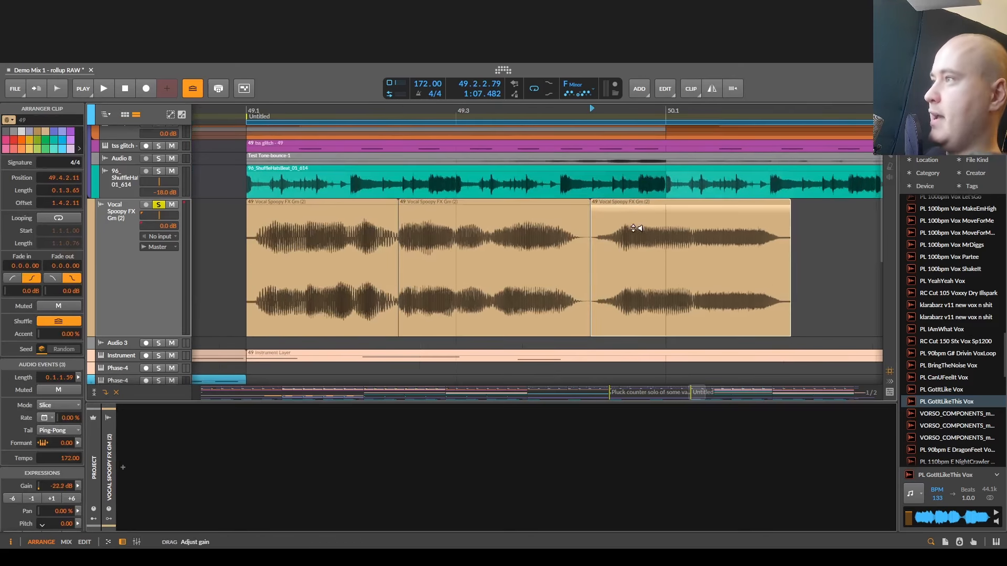
{"action": "scroll", "coordinate": [614, 260], "scroll_direction": "down", "scroll_amount": 2}
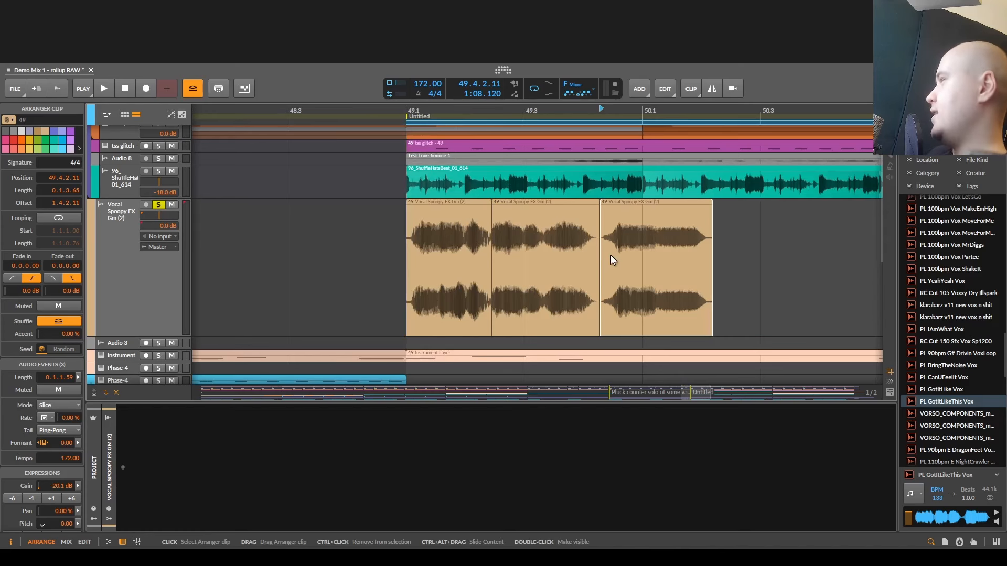
- Select all three vocal pieces on the Vocal Spoopy FX track and delete them
{"action": "left_click_drag", "start_coordinate": [476, 244], "coordinate": [351, 299]}
{"action": "left_click", "coordinate": [349, 263]}
{"action": "key", "text": "ctrl+a"}
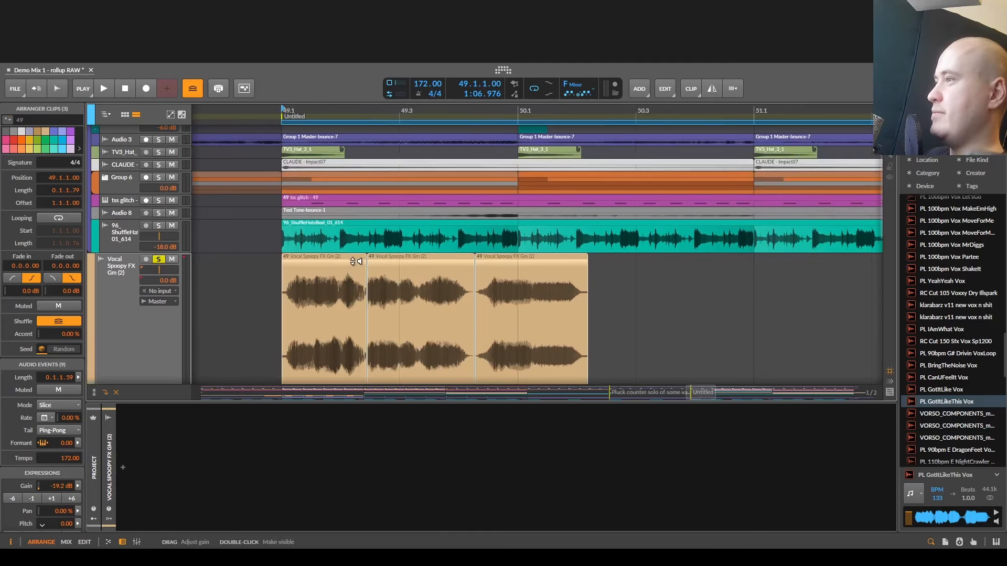
{"action": "key", "text": "Delete"}
- Bounce the range 50.1.1.00 to 50.2.3.80 of the snare Drum Machine track to a new audio track, Pre-Fader at 32-bit floating-point
{"action": "left_click_drag", "start_coordinate": [351, 263], "coordinate": [333, 319]}
{"action": "double_click", "coordinate": [128, 150]}
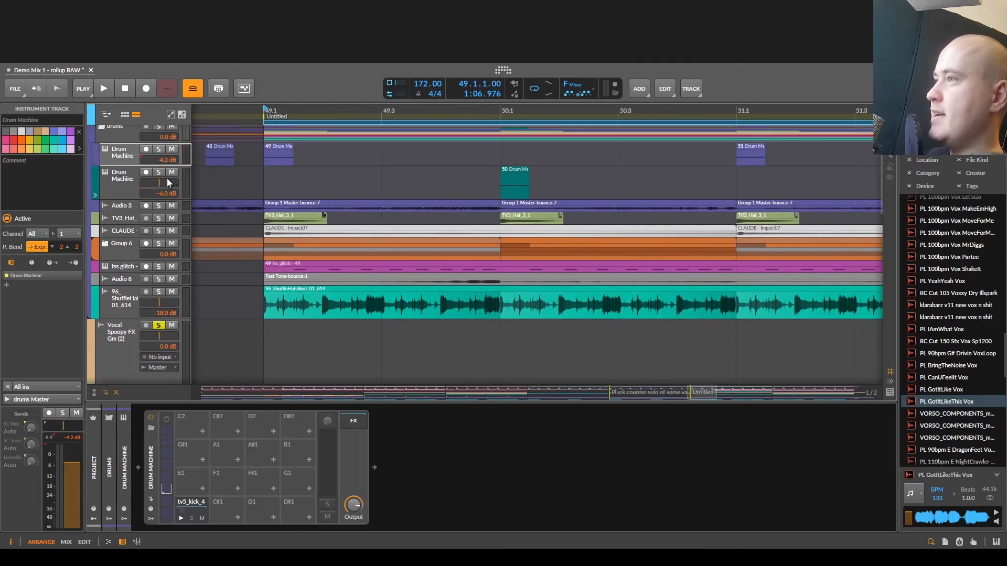
{"action": "double_click", "coordinate": [131, 181]}
{"action": "mouse_move", "coordinate": [451, 206]}
{"action": "left_mouse_down"}
{"action": "mouse_move", "coordinate": [307, 212]}
{"action": "mouse_move", "coordinate": [456, 210]}
{"action": "left_mouse_up"}
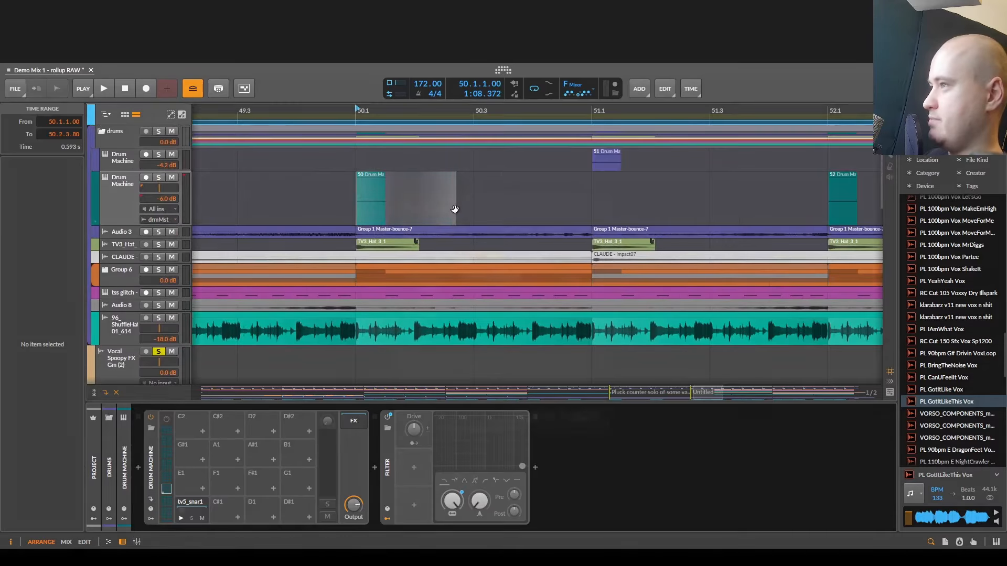
{"action": "key", "text": "ctrl+b"}
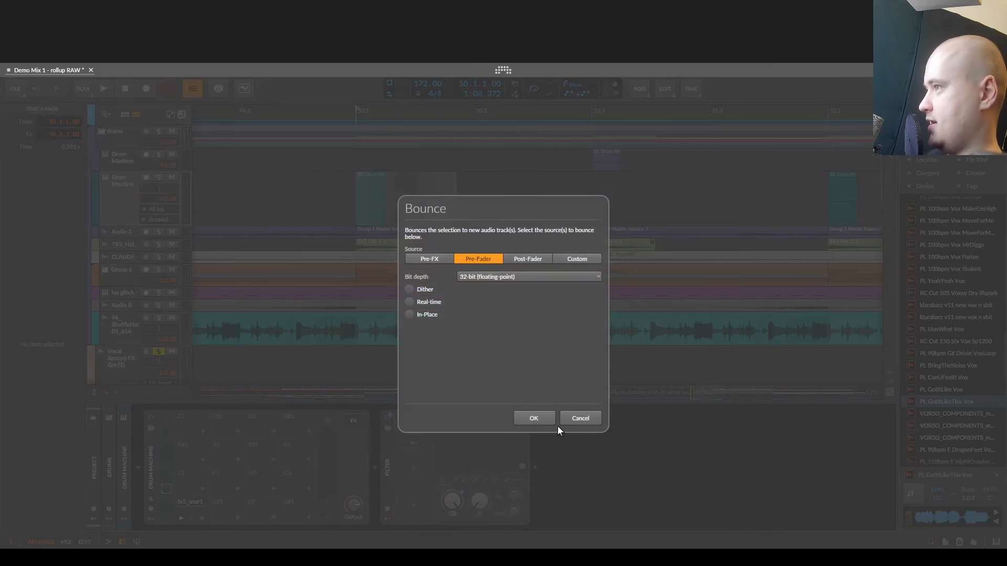
{"action": "left_click", "coordinate": [533, 418]}
- Enlarge the new track holding the bounced snare and solo it
{"action": "double_click", "coordinate": [159, 237]}
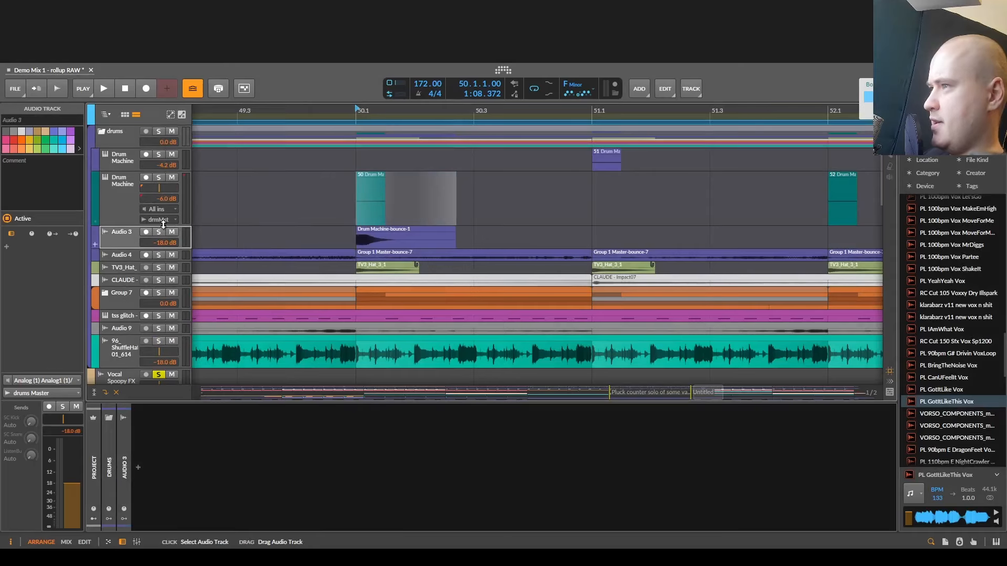
{"action": "left_click", "coordinate": [159, 234]}
{"action": "scroll", "coordinate": [353, 260], "scroll_direction": "up", "scroll_amount": 5}
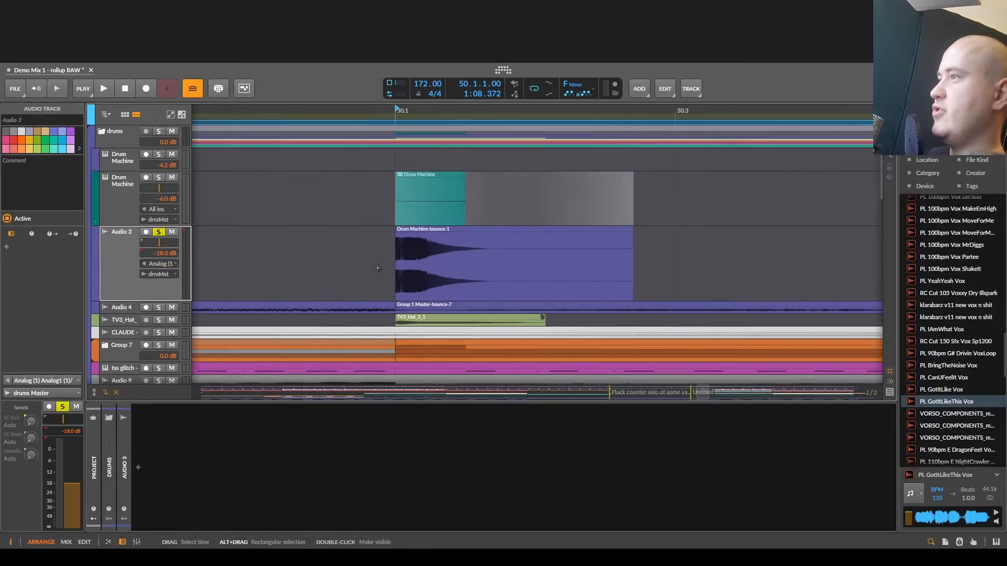
- Position playback at 50.1.1.00, the start of the bounced snare clip, and audition it
{"action": "left_click", "coordinate": [379, 275]}
{"action": "left_click_drag", "start_coordinate": [403, 276], "coordinate": [280, 277]}
{"action": "key", "text": "space"}
{"action": "scroll", "coordinate": [283, 276], "scroll_direction": "down", "scroll_amount": 1}
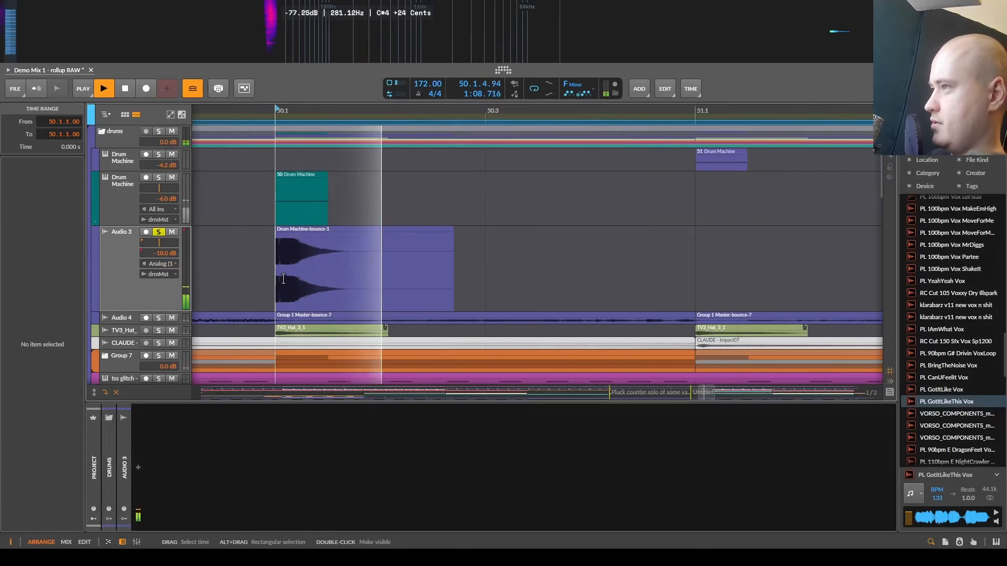
{"action": "key", "text": "space"}
{"action": "scroll", "coordinate": [282, 276], "scroll_direction": "up", "scroll_amount": 2}
{"action": "key", "text": "space"}
- Set the Audio 3 track volume to -4.3 dB and audition the snare
{"action": "key", "text": "space"}
{"action": "left_click_drag", "start_coordinate": [163, 253], "coordinate": [164, 258]}
{"action": "key", "text": "space"}
{"action": "key", "text": "space"}
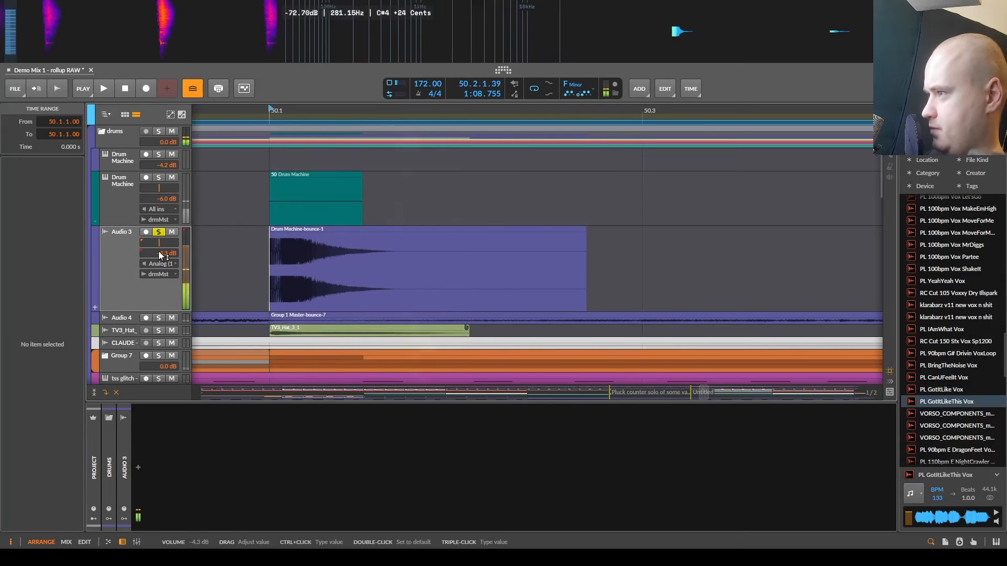
{"action": "key", "text": "space"}
{"action": "key", "text": "space"}
{"action": "key", "text": "space"}
{"action": "key", "text": "space"}
- Find the stock Compressor among the audio effects and insert it on the Audio 3 track
{"action": "double_click", "coordinate": [140, 470]}
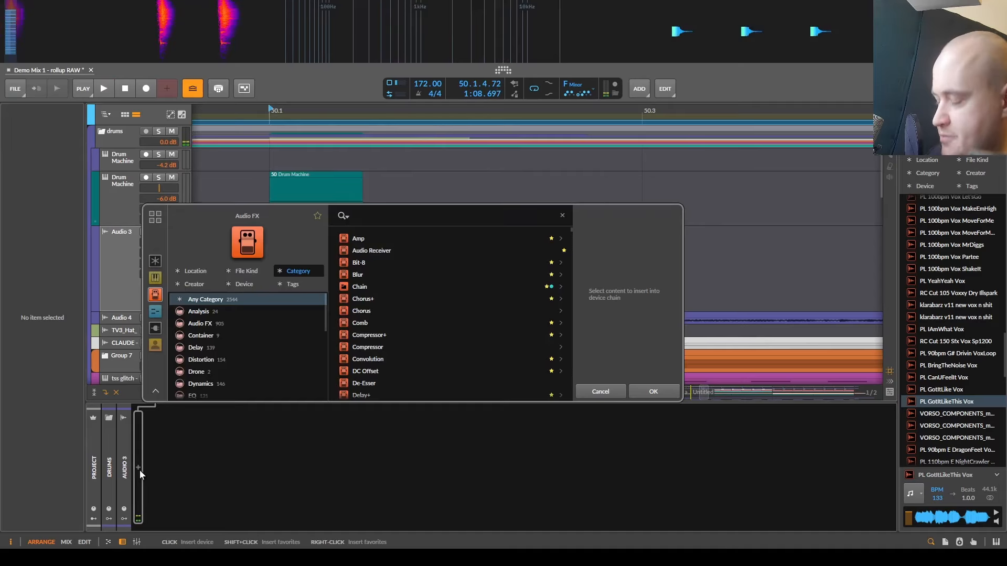
{"action": "type", "text": "d"}
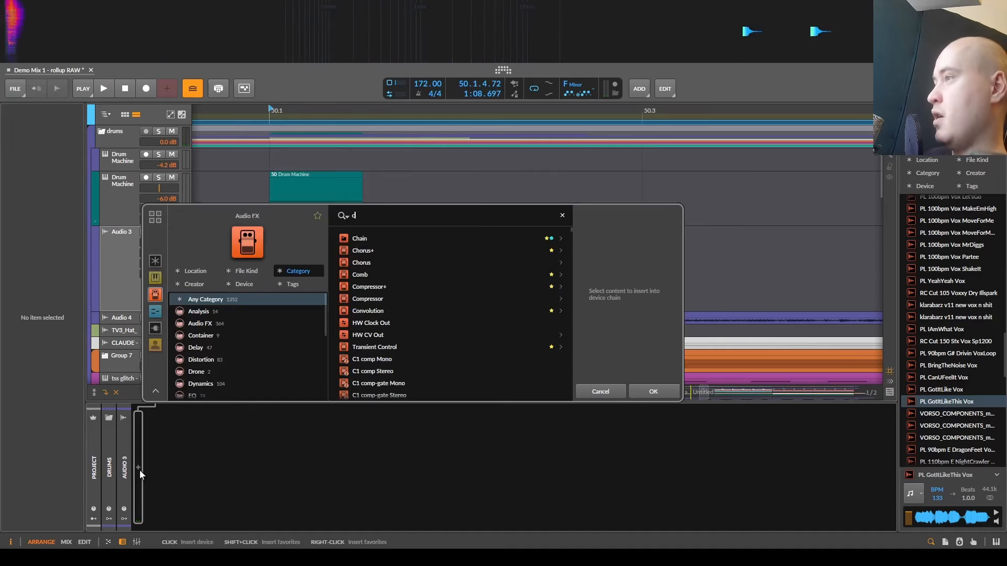
{"action": "type", "text": "omp"}
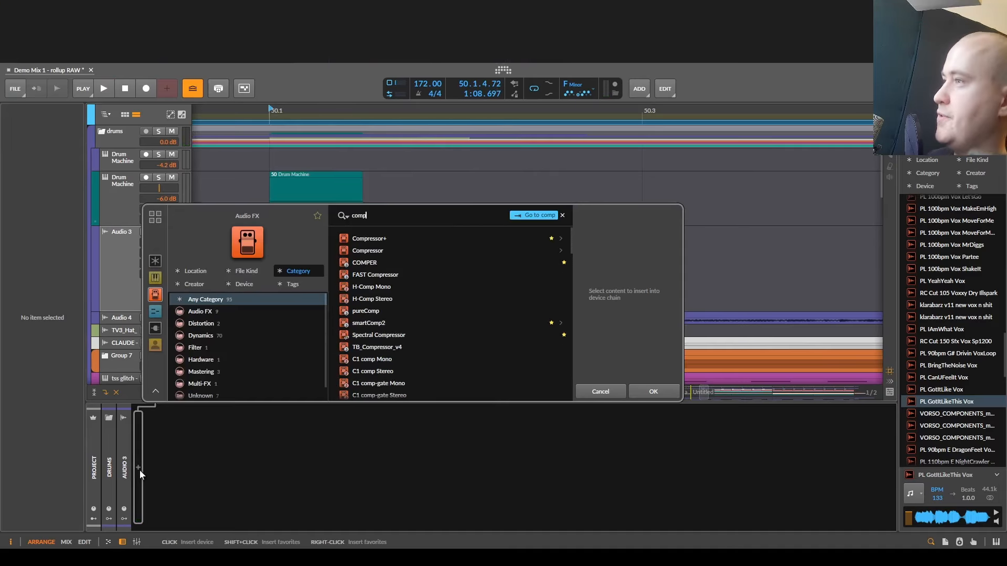
{"action": "key", "text": "Down"}
{"action": "key", "text": "Return"}
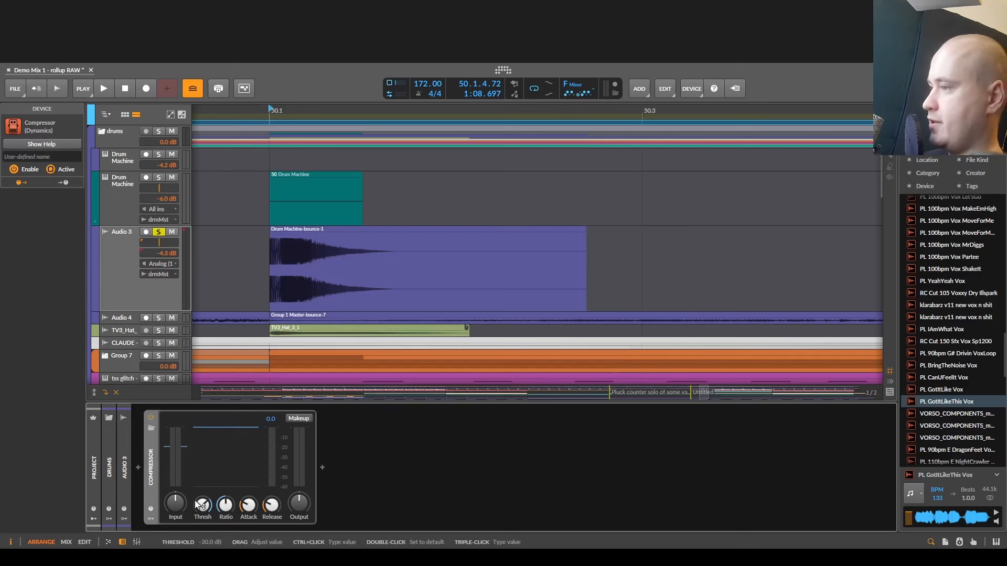
- Audition the compressed snare while lengthening the Compressor's attack beyond 1 ms
{"action": "key", "text": "space"}
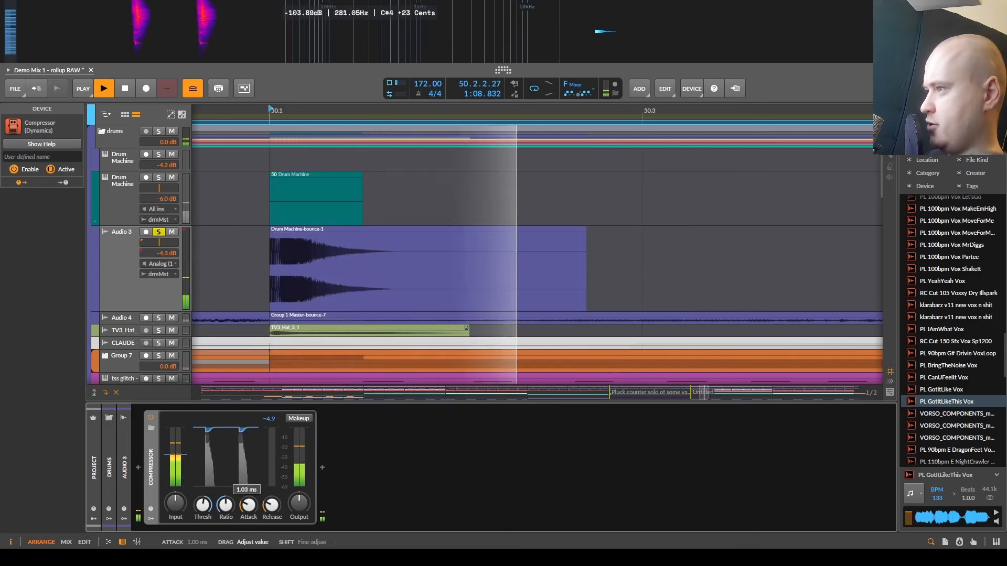
{"action": "key", "text": "space"}
{"action": "key", "text": "space"}
{"action": "key", "text": "space"}
{"action": "key", "text": "space"}
{"action": "key", "text": "space"}
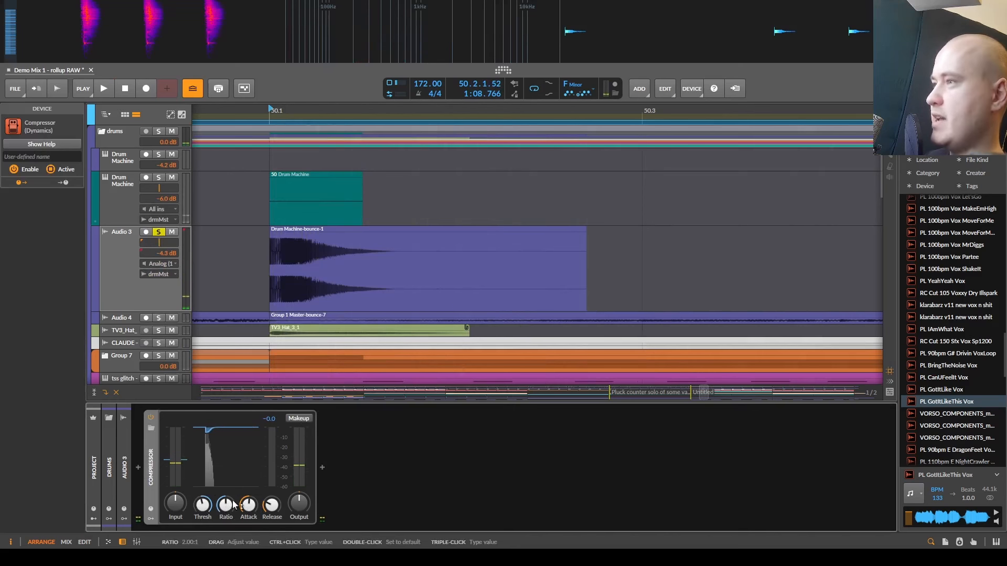
- Turn on the Compressor's makeup gain, lower its threshold and adjust its ratio during playback
{"action": "left_click", "coordinate": [291, 418]}
{"action": "left_click", "coordinate": [291, 418]}
{"action": "key", "text": "space"}
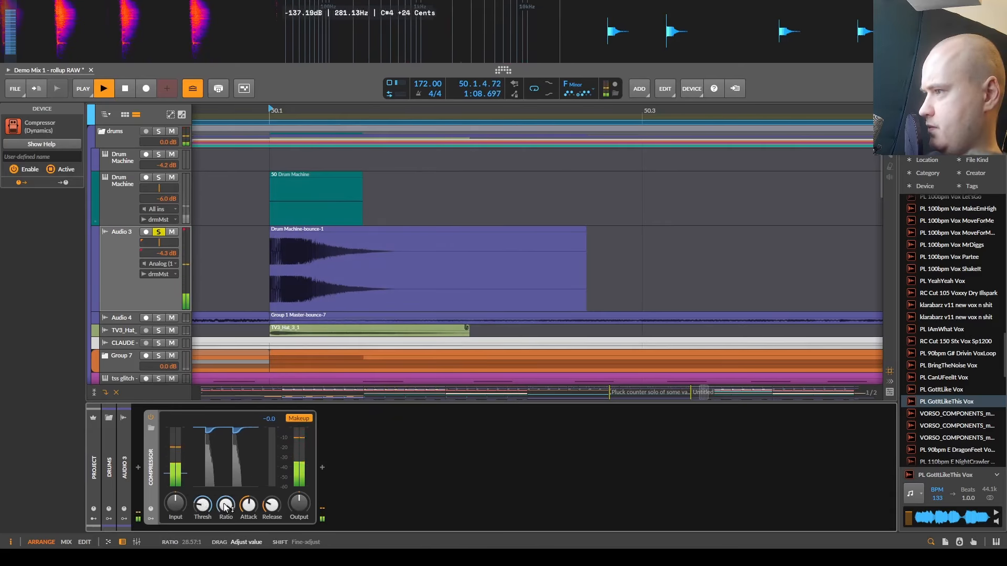
{"action": "left_click_drag", "start_coordinate": [222, 513], "coordinate": [223, 537]}
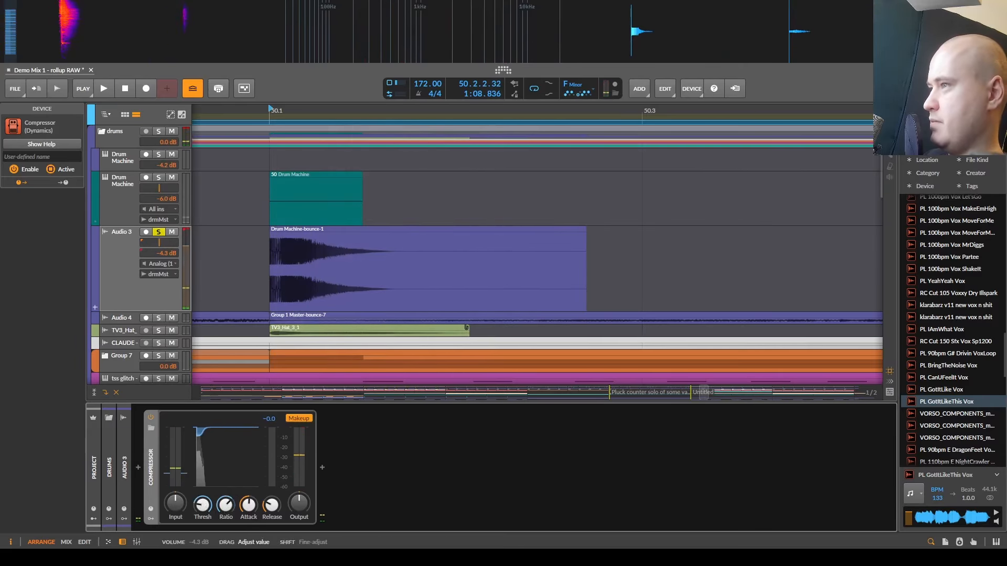
- Select the Listen Buss track and expand its Ice9 device to check the threshold
{"action": "left_click", "coordinate": [155, 300]}
{"action": "scroll", "coordinate": [125, 336], "scroll_direction": "down", "scroll_amount": 10}
{"action": "left_click", "coordinate": [125, 351]}
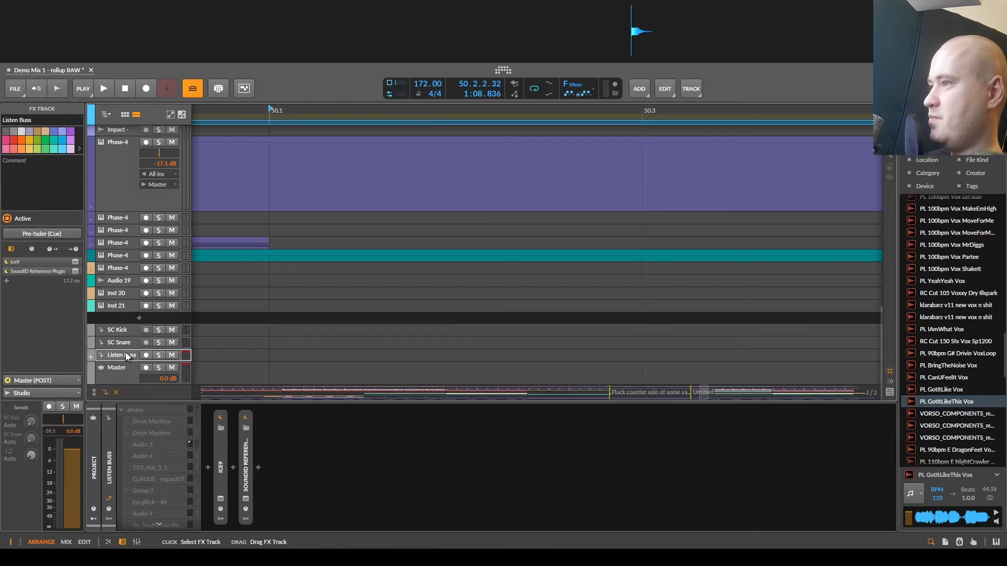
{"action": "double_click", "coordinate": [219, 452]}
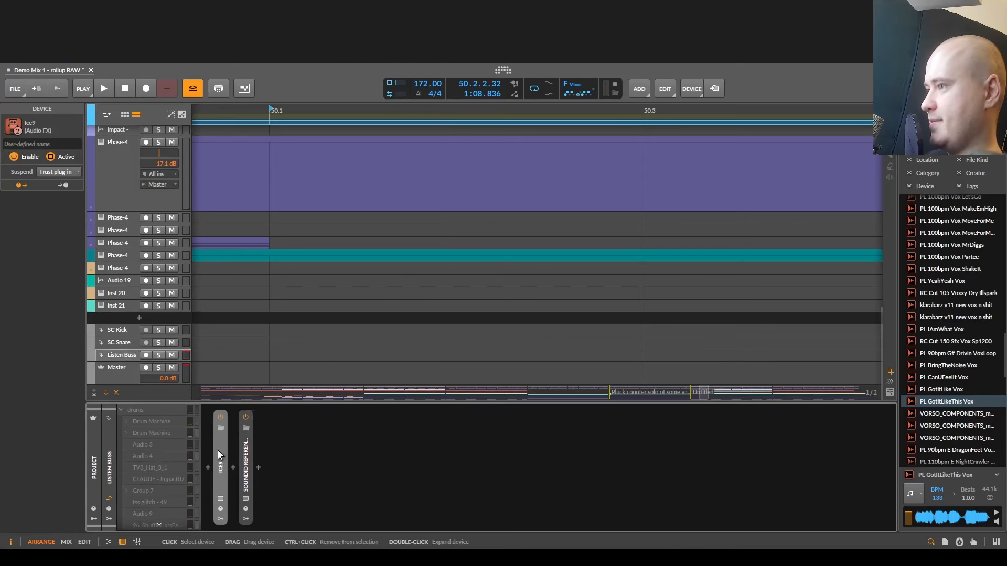
- Return Audio 3 to -18.0 dB and raise the Compressor's output gain to about +7.8 dB while auditioning the snare
{"action": "scroll", "coordinate": [172, 303], "scroll_direction": "up", "scroll_amount": 10}
{"action": "key", "text": "space"}
{"action": "scroll", "coordinate": [171, 292], "scroll_direction": "up", "scroll_amount": 2}
{"action": "left_click", "coordinate": [171, 292]}
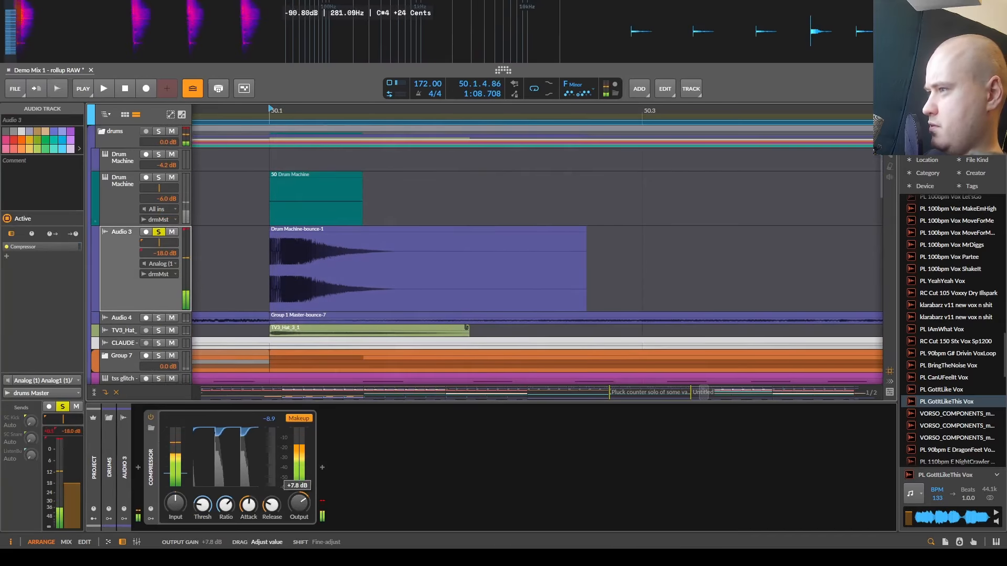
{"action": "key", "text": "space"}
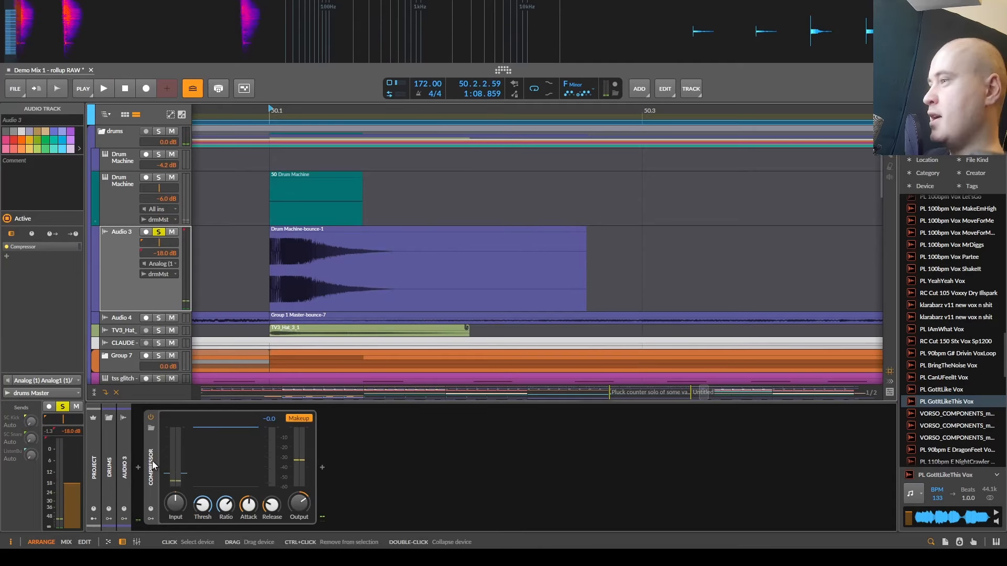
- Delete the Compressor from the Audio 3 track and open the bounced snare clip in the detail editor
{"action": "left_click", "coordinate": [152, 465]}
{"action": "key", "text": "Delete"}
{"action": "double_click", "coordinate": [297, 231]}
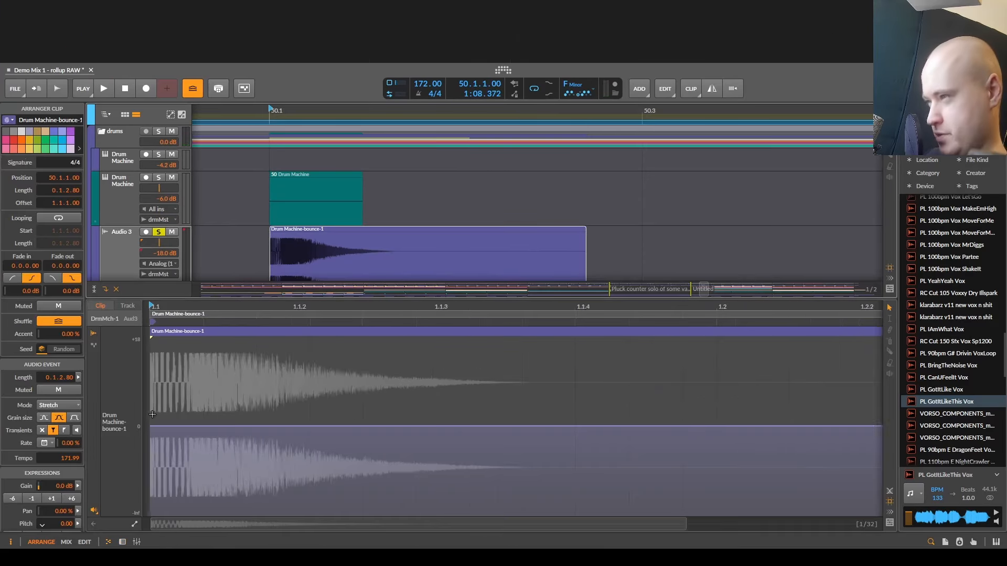
- Add gain points at the snare clip's start and at 1.1.1.03, pulling the second one down to -6.6 dB
{"action": "left_click", "coordinate": [281, 428]}
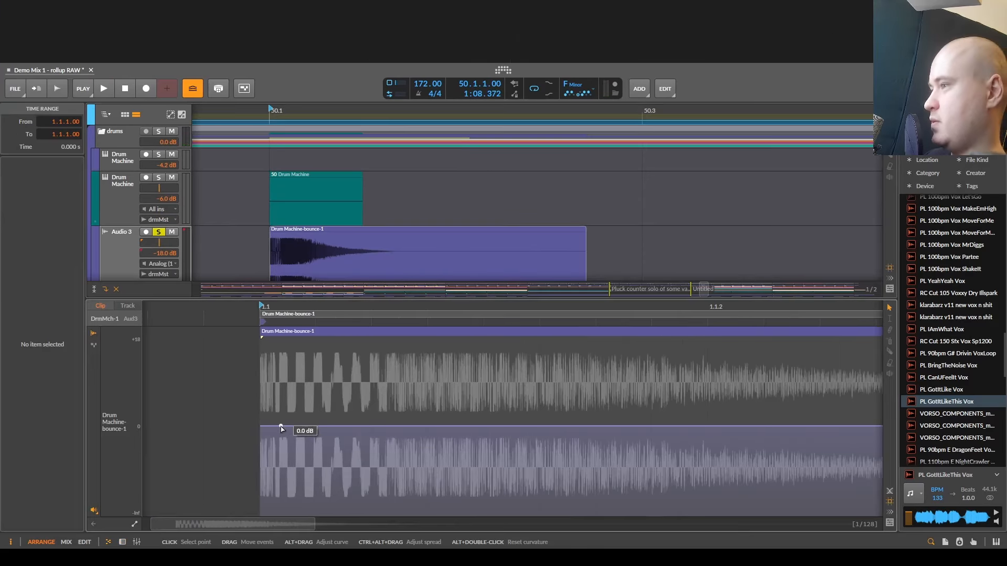
{"action": "scroll", "coordinate": [281, 428], "scroll_direction": "down", "scroll_amount": 5}
{"action": "scroll", "coordinate": [280, 427], "scroll_direction": "up", "scroll_amount": 4}
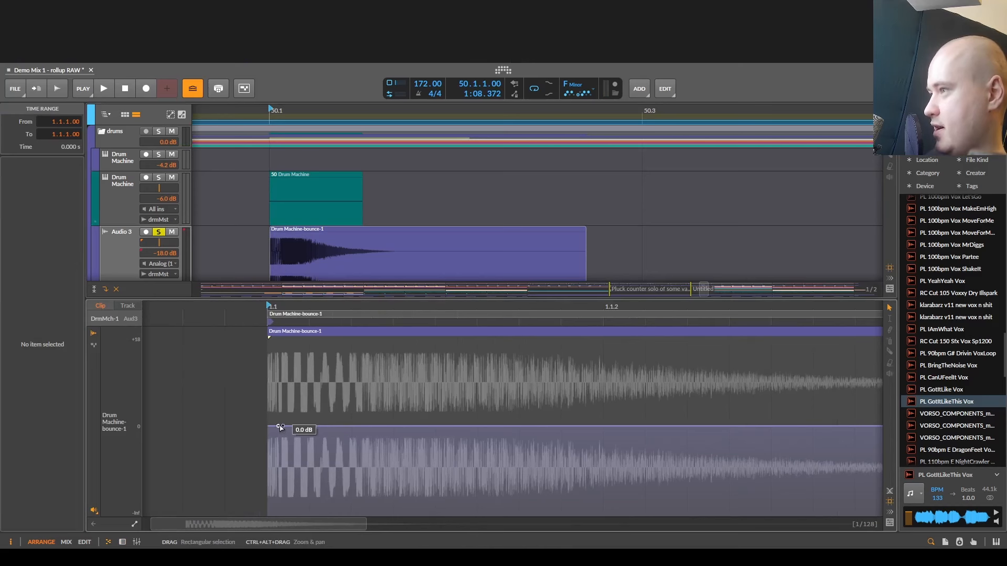
{"action": "left_click", "coordinate": [280, 427]}
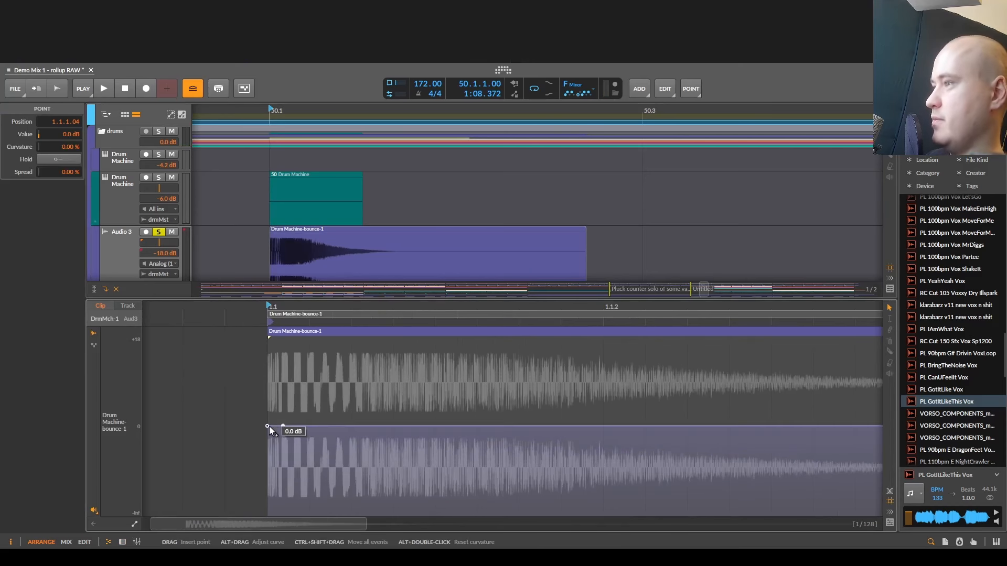
{"action": "left_click_drag", "start_coordinate": [283, 425], "coordinate": [283, 445]}
- Bend the gain segment between the first two points into a curve that drops quickly
{"action": "scroll", "coordinate": [280, 428], "scroll_direction": "down", "scroll_amount": 3}
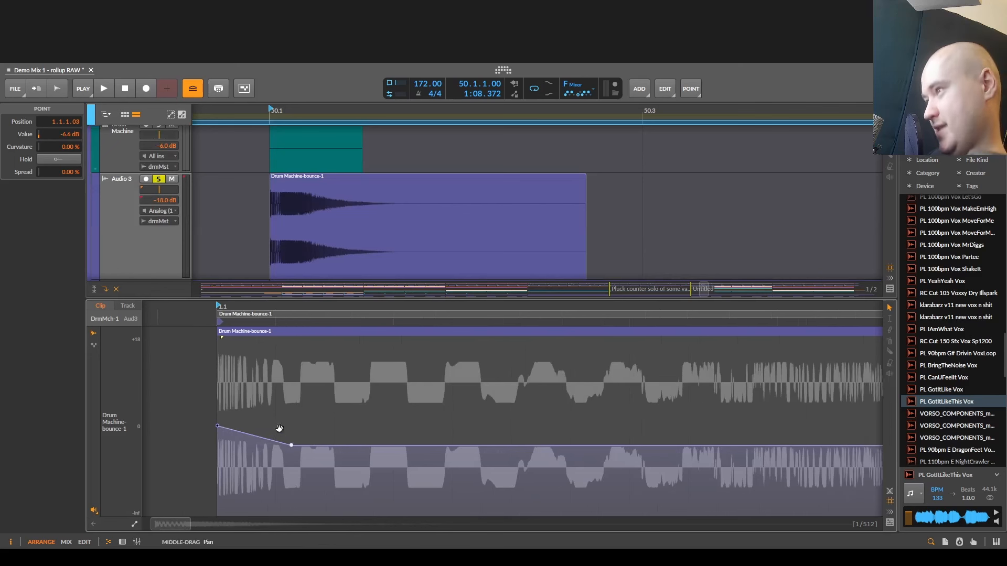
{"action": "scroll", "coordinate": [280, 428], "scroll_direction": "up", "scroll_amount": 3}
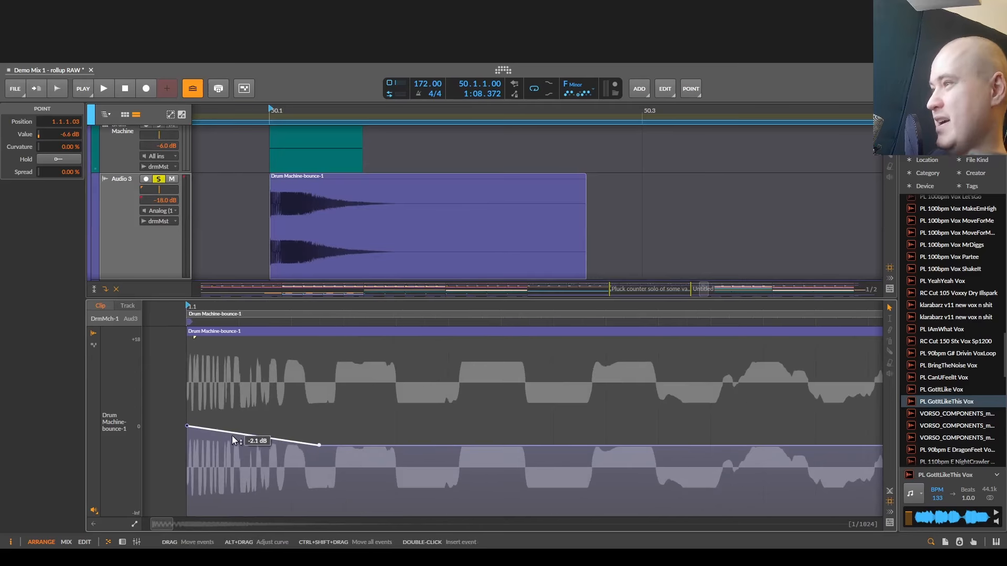
{"action": "scroll", "coordinate": [278, 434], "scroll_direction": "left", "scroll_amount": 3}
{"action": "scroll", "coordinate": [297, 513], "scroll_direction": "down", "scroll_amount": 4}
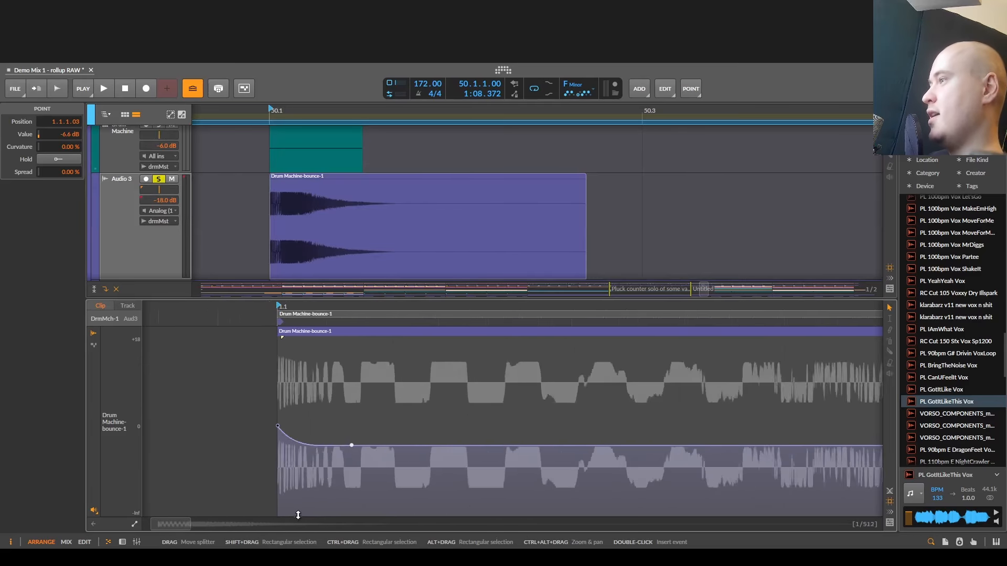
- Insert a gain point on the curve just after the clip start and raise the first gain point above 0 dB
{"action": "scroll", "coordinate": [300, 452], "scroll_direction": "up", "scroll_amount": 4}
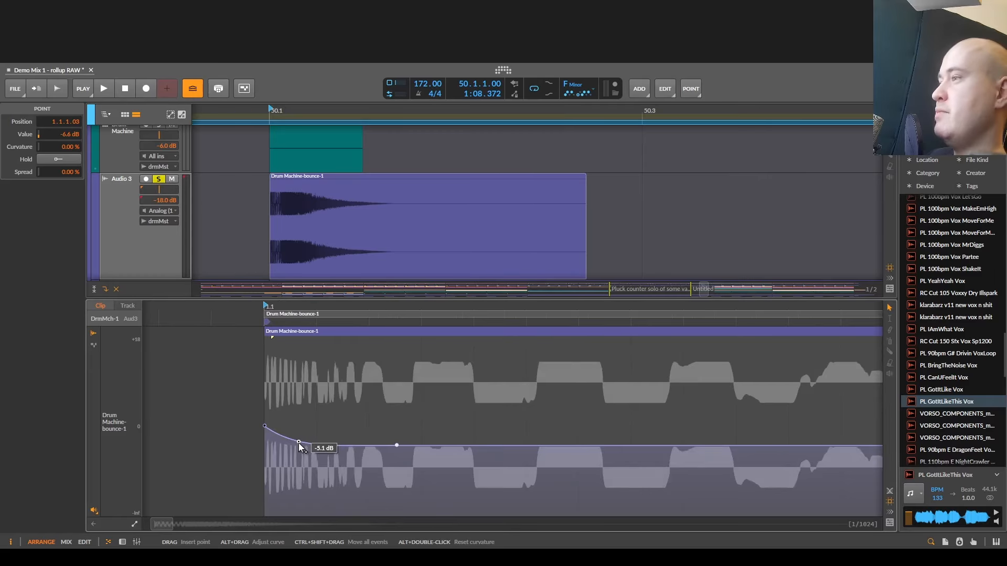
{"action": "mouse_move", "coordinate": [300, 442]}
{"action": "left_mouse_down"}
{"action": "mouse_move", "coordinate": [297, 422]}
{"action": "mouse_move", "coordinate": [289, 439]}
{"action": "left_mouse_up"}
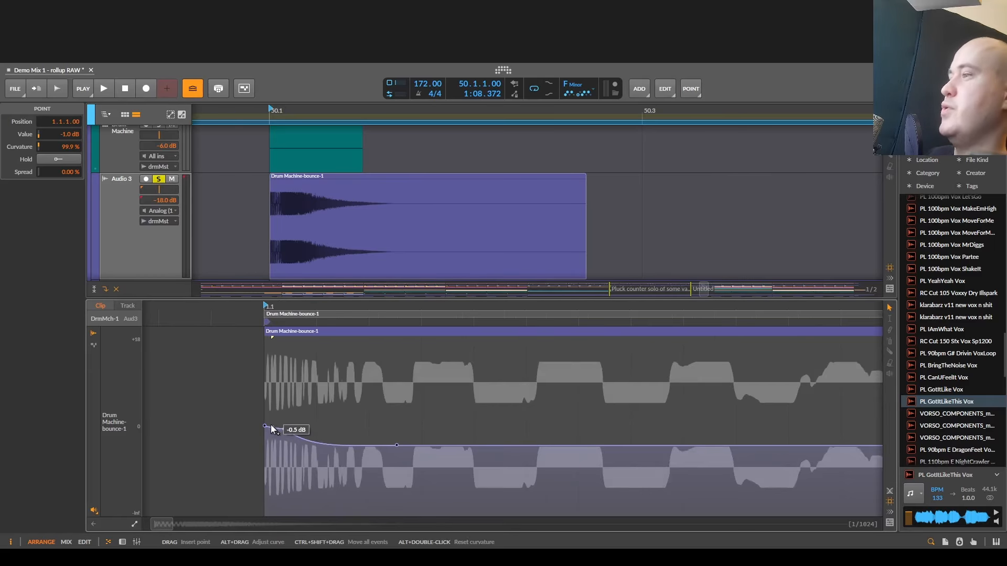
{"action": "left_click", "coordinate": [266, 374]}
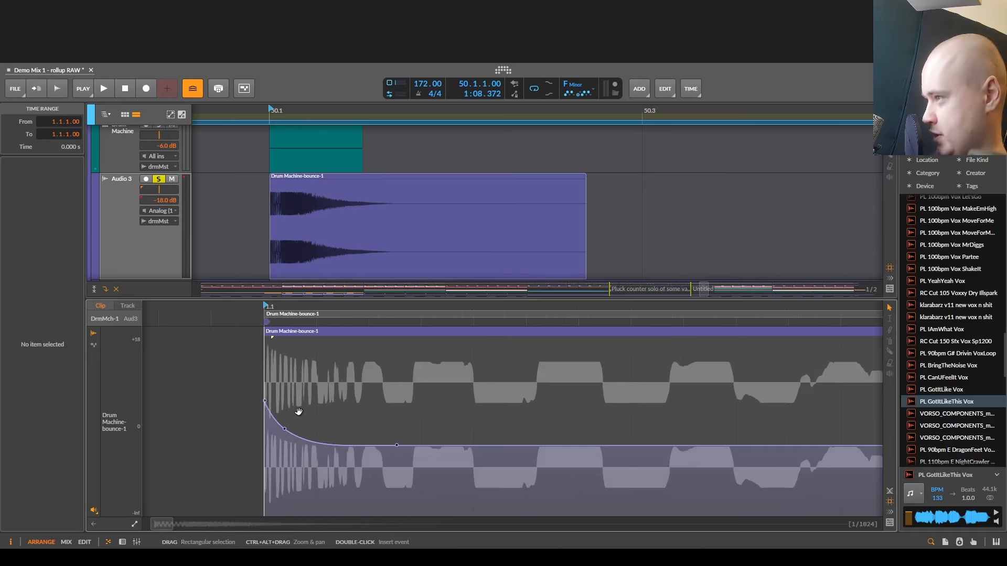
- Audition the snare, raise the middle gain point and lift the last gain point to about +4.5 dB
{"action": "key", "text": "space"}
{"action": "left_click_drag", "start_coordinate": [298, 412], "coordinate": [268, 413]}
{"action": "key", "text": "space"}
{"action": "key", "text": "space"}
{"action": "key", "text": "space"}
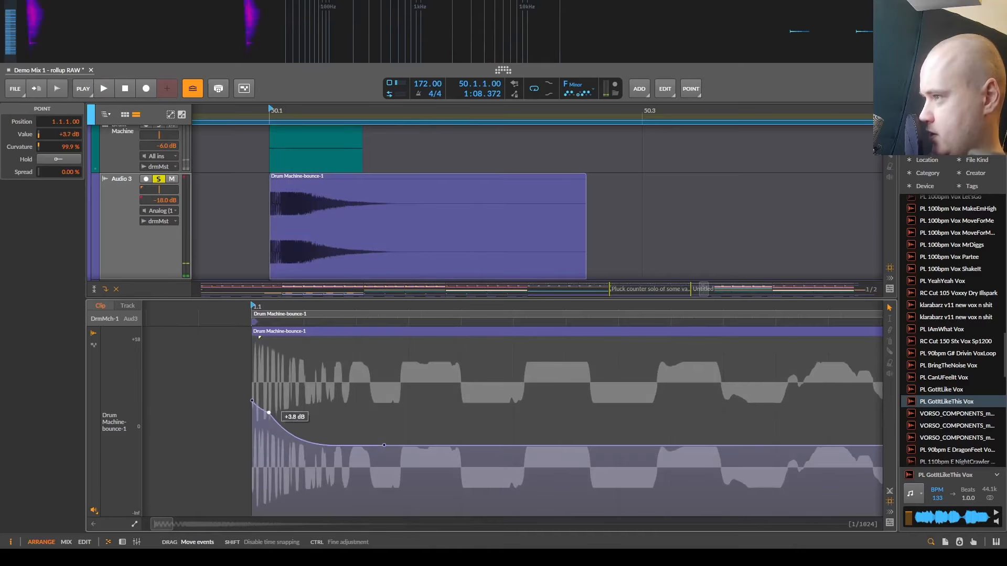
{"action": "left_click_drag", "start_coordinate": [385, 445], "coordinate": [322, 412]}
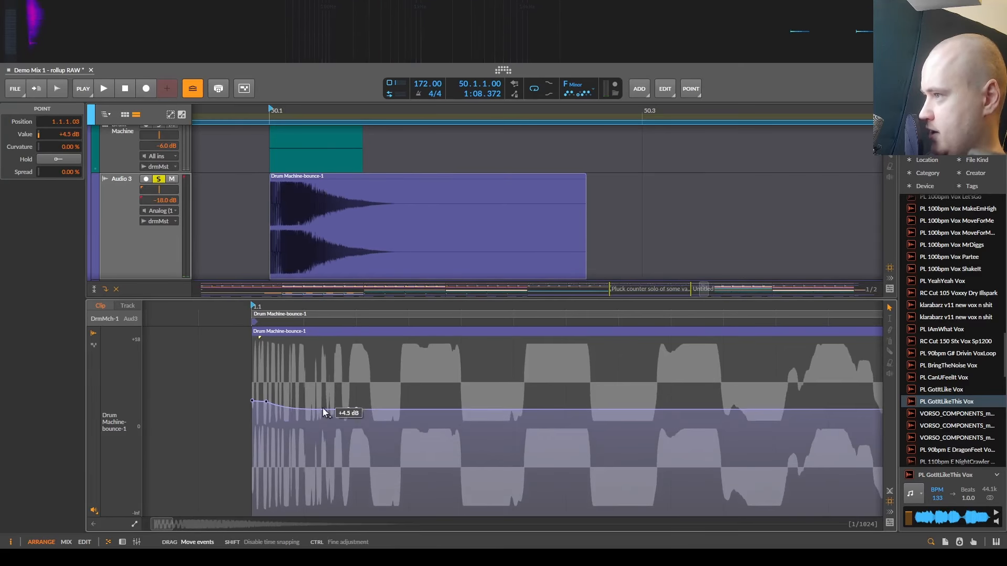
- Raise the clip's first gain point to +16.7 dB and audition the sharper snare attack
{"action": "key", "text": "space"}
{"action": "left_click_drag", "start_coordinate": [253, 379], "coordinate": [253, 347]}
{"action": "key", "text": "space"}
{"action": "key", "text": "space"}
- Audition the snare and push the first gain point up to about +18 dB
{"action": "key", "text": "space"}
{"action": "key", "text": "space"}
{"action": "key", "text": "space"}
{"action": "key", "text": "space"}
{"action": "key", "text": "space"}
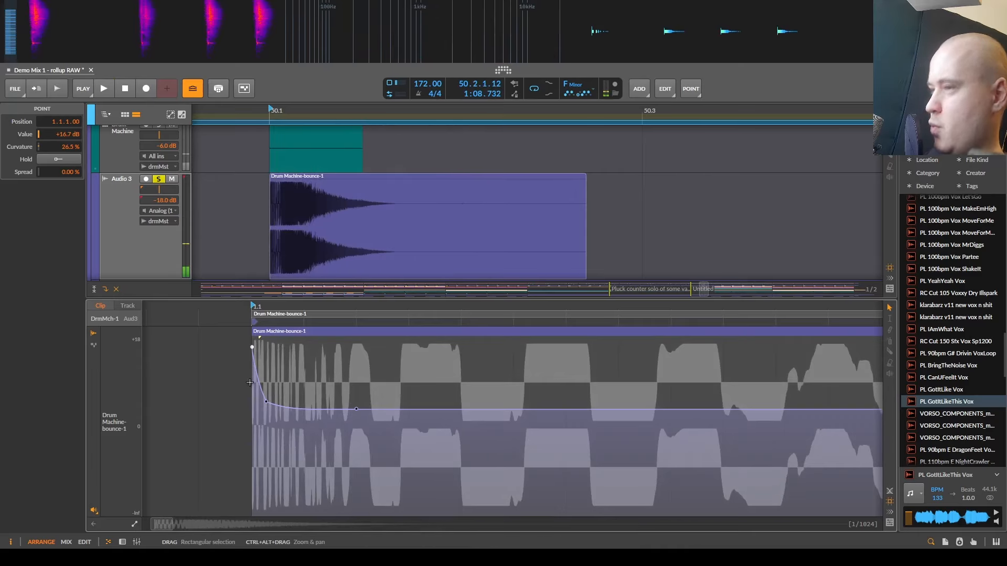
{"action": "left_click_drag", "start_coordinate": [255, 414], "coordinate": [252, 413]}
{"action": "key", "text": "space"}
{"action": "key", "text": "space"}
- Move the second gain point to 1.1.1.01 at +16.7 dB, auditioning the longer transient boost
{"action": "key", "text": "space"}
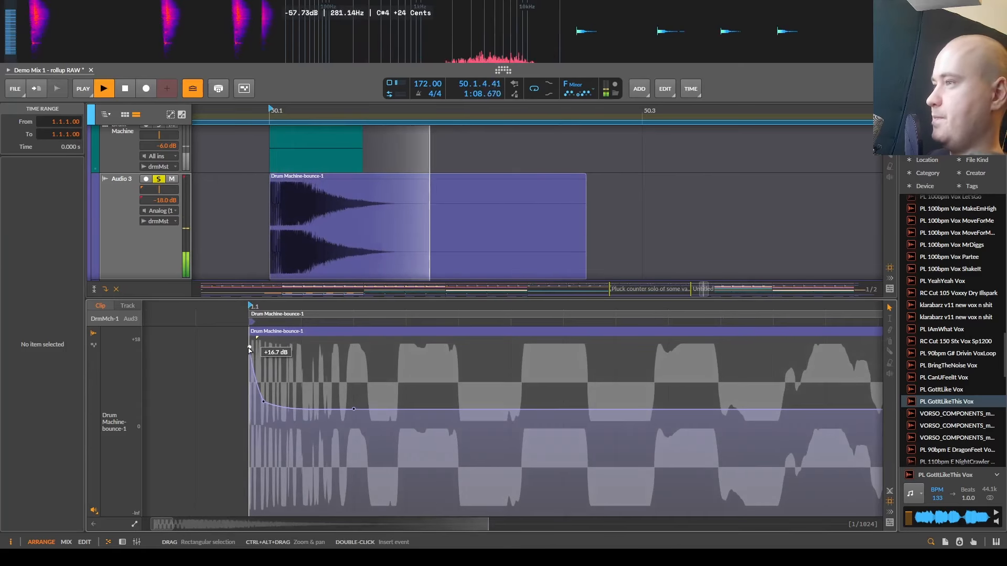
{"action": "key", "text": "space"}
{"action": "left_click_drag", "start_coordinate": [250, 347], "coordinate": [250, 339]}
{"action": "key", "text": "space"}
{"action": "key", "text": "space"}
{"action": "left_click_drag", "start_coordinate": [262, 416], "coordinate": [320, 349]}
{"action": "key", "text": "space"}
{"action": "key", "text": "space"}
{"action": "key", "text": "space"}
{"action": "key", "text": "space"}
{"action": "left_click", "coordinate": [263, 386]}
{"action": "key", "text": "space"}
- Move the third gain point to 1.1.1.13 at +5.0 dB for a longer decay and audition the snare
{"action": "key", "text": "space"}
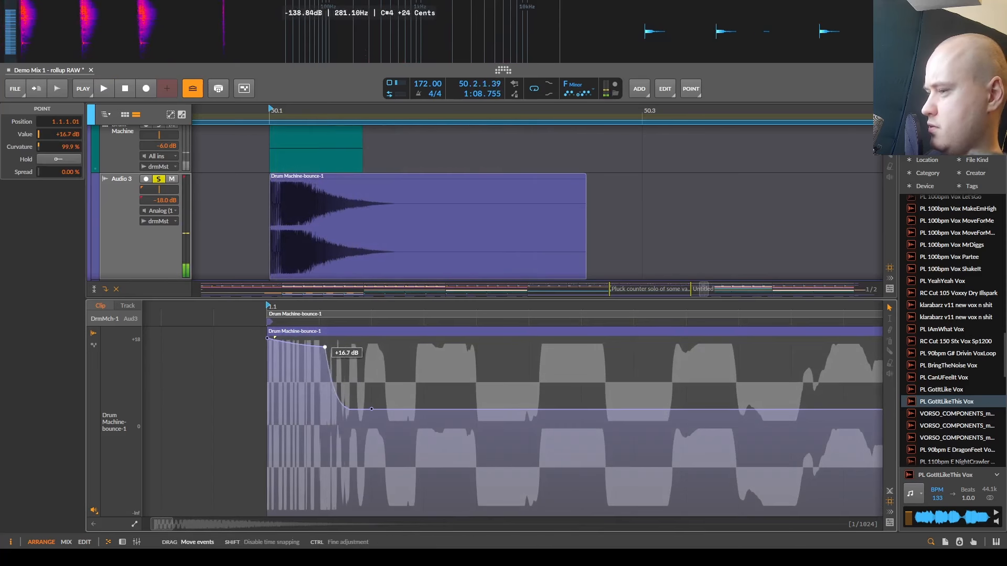
{"action": "key", "text": "space"}
{"action": "scroll", "coordinate": [371, 409], "scroll_direction": "down", "scroll_amount": 3}
{"action": "mouse_move", "coordinate": [371, 409]}
{"action": "left_mouse_down"}
{"action": "mouse_move", "coordinate": [304, 409]}
{"action": "mouse_move", "coordinate": [449, 408]}
{"action": "mouse_move", "coordinate": [383, 407]}
{"action": "left_mouse_up"}
{"action": "key", "text": "space"}
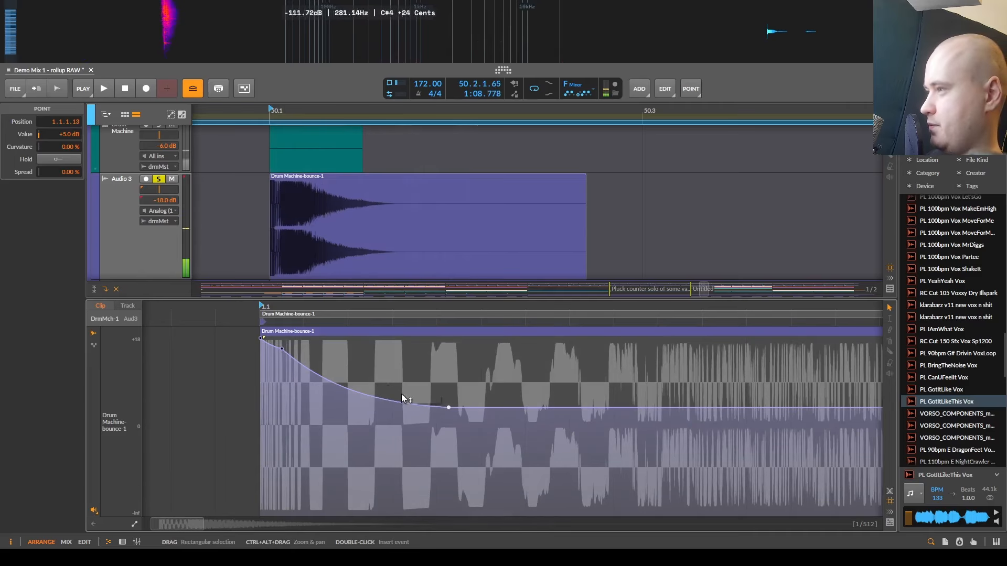
{"action": "scroll", "coordinate": [402, 393], "scroll_direction": "up", "scroll_amount": 3}
{"action": "key", "text": "space"}
- Examine the shaped gain curve against the snare waveform and replay the clip from its start
{"action": "scroll", "coordinate": [407, 400], "scroll_direction": "down", "scroll_amount": 4}
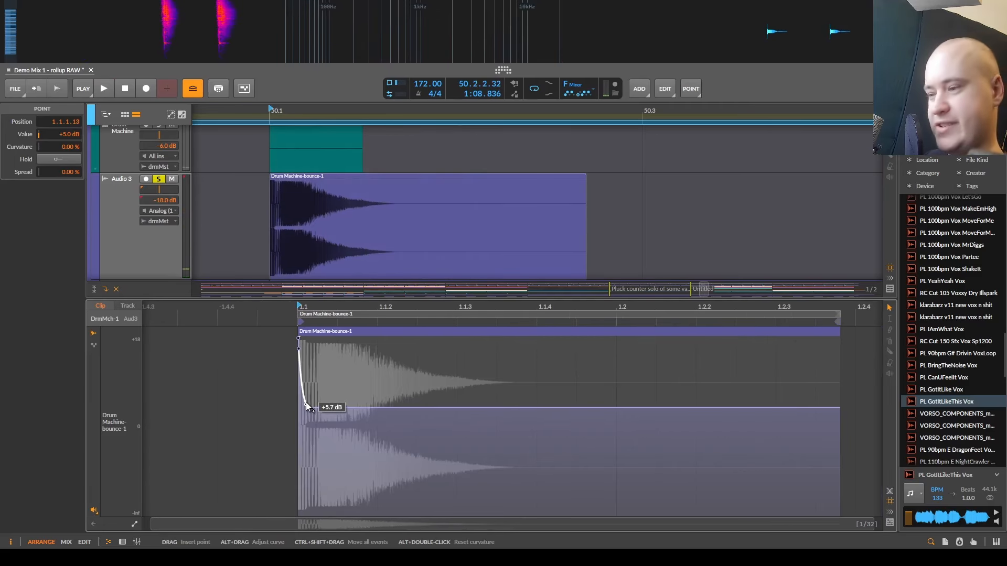
{"action": "scroll", "coordinate": [306, 406], "scroll_direction": "up", "scroll_amount": 3}
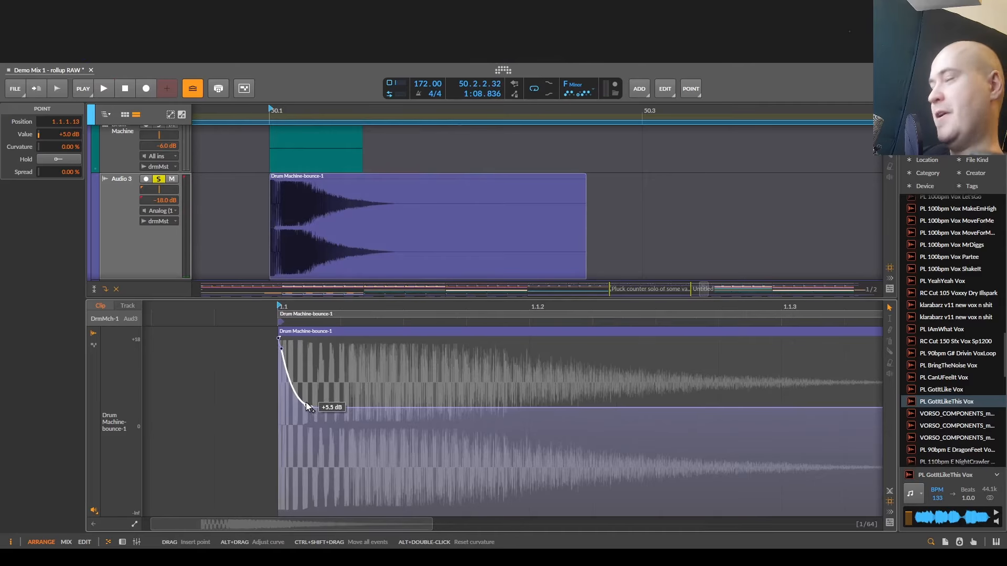
{"action": "scroll", "coordinate": [273, 405], "scroll_direction": "up", "scroll_amount": 3}
{"action": "left_click", "coordinate": [273, 406]}
{"action": "key", "text": "space"}
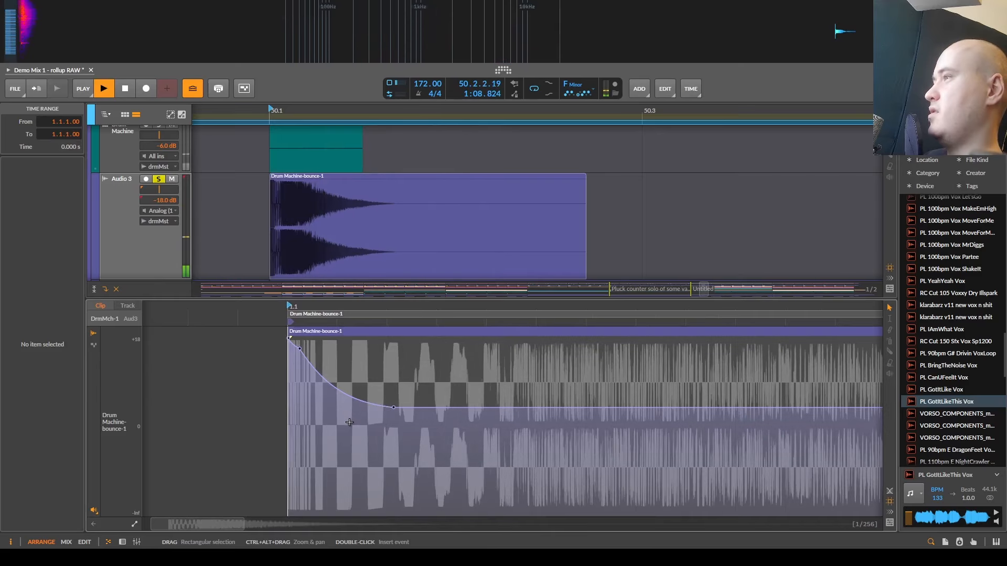
{"action": "key", "text": "space"}
- Cut the snare's tail by adding gain points that fall from +5.0 dB to -inf dB at 1.1.2.67
{"action": "scroll", "coordinate": [388, 414], "scroll_direction": "down", "scroll_amount": 3}
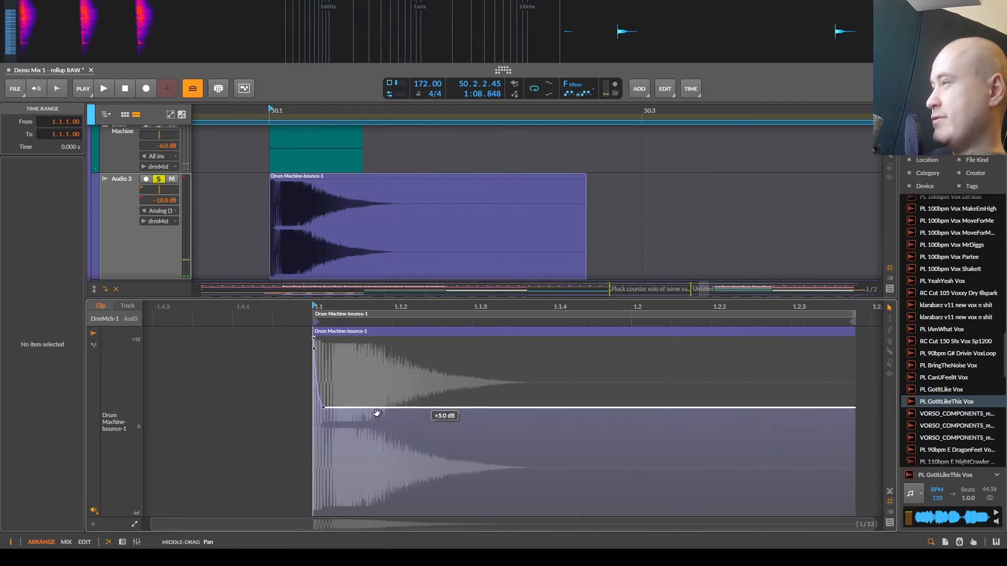
{"action": "left_click_drag", "start_coordinate": [376, 413], "coordinate": [358, 413]}
{"action": "left_click_drag", "start_coordinate": [441, 409], "coordinate": [428, 514]}
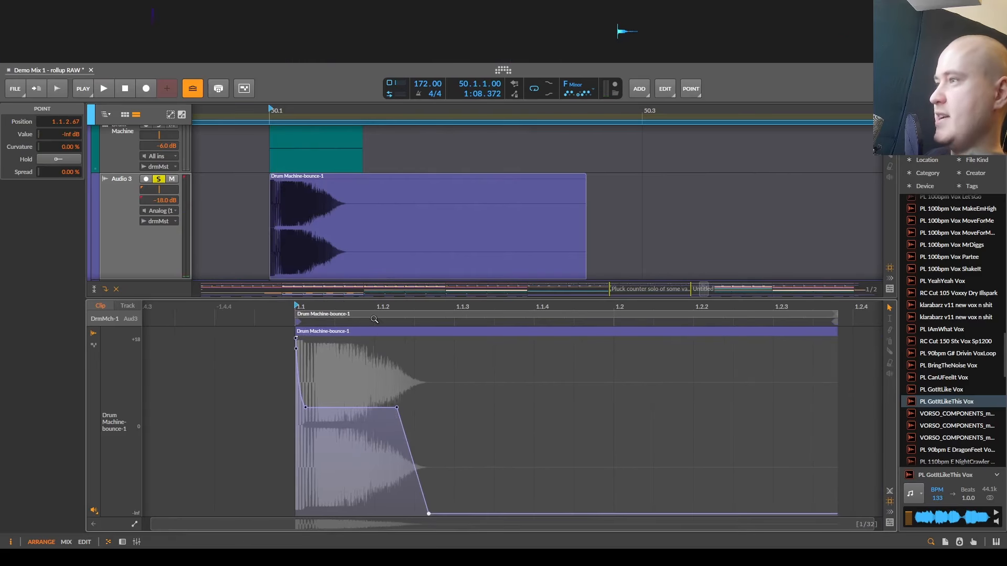
- Audition the snare's cut tail and reshape the last gain points into a rising curve that boosts the tail instead
{"action": "key", "text": "space"}
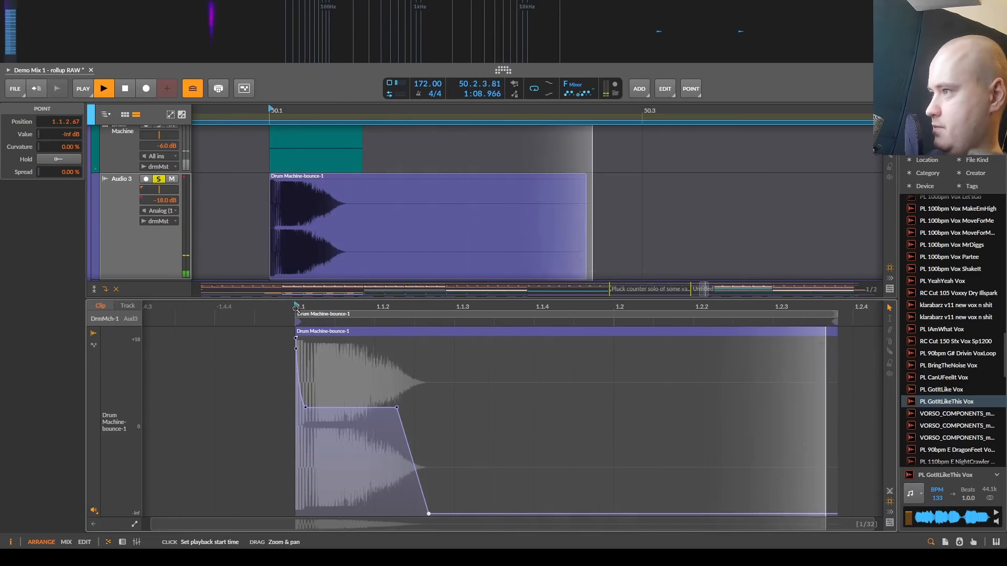
{"action": "key", "text": "space"}
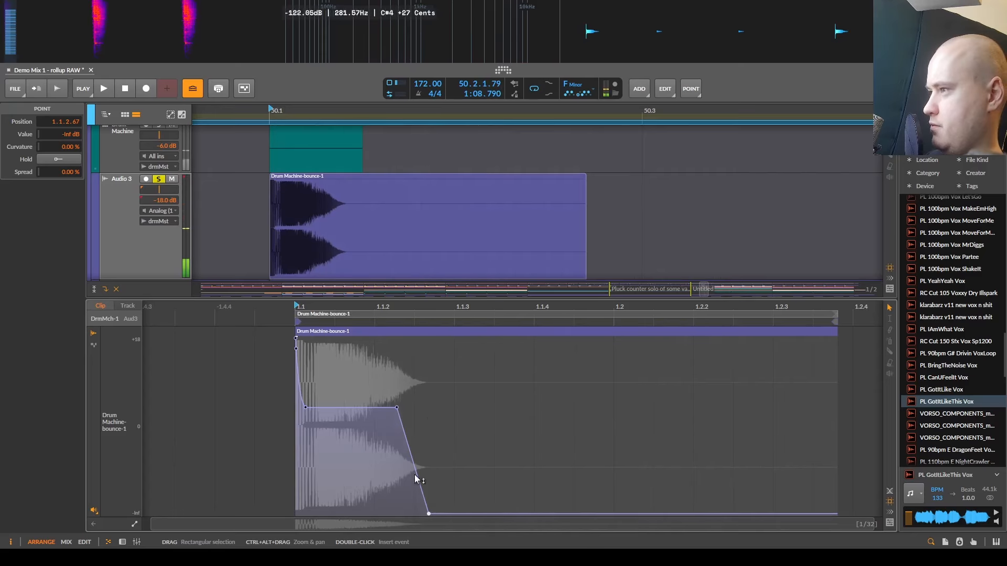
{"action": "left_click_drag", "start_coordinate": [437, 375], "coordinate": [444, 377]}
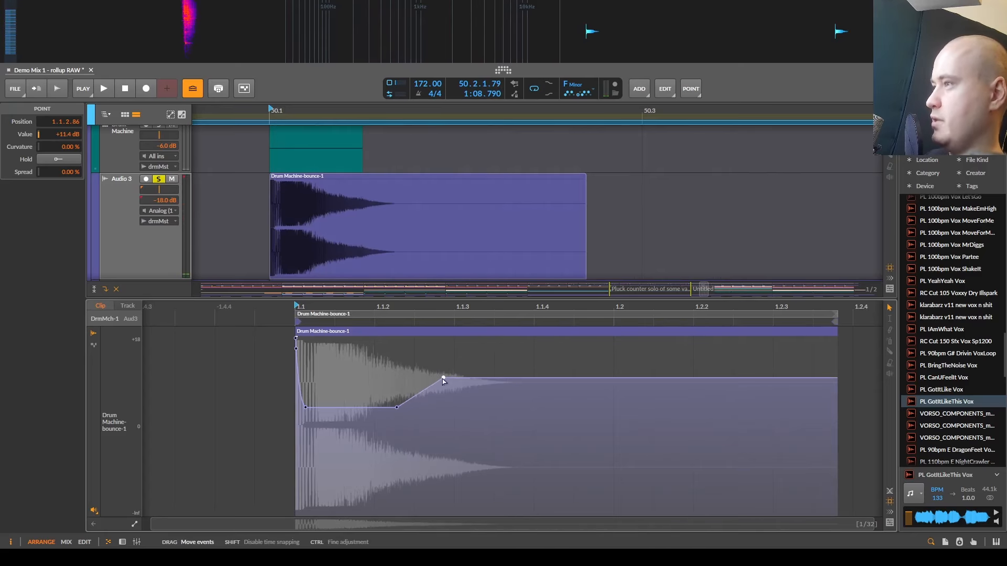
{"action": "left_click_drag", "start_coordinate": [396, 407], "coordinate": [447, 364]}
{"action": "double_click", "coordinate": [448, 378]}
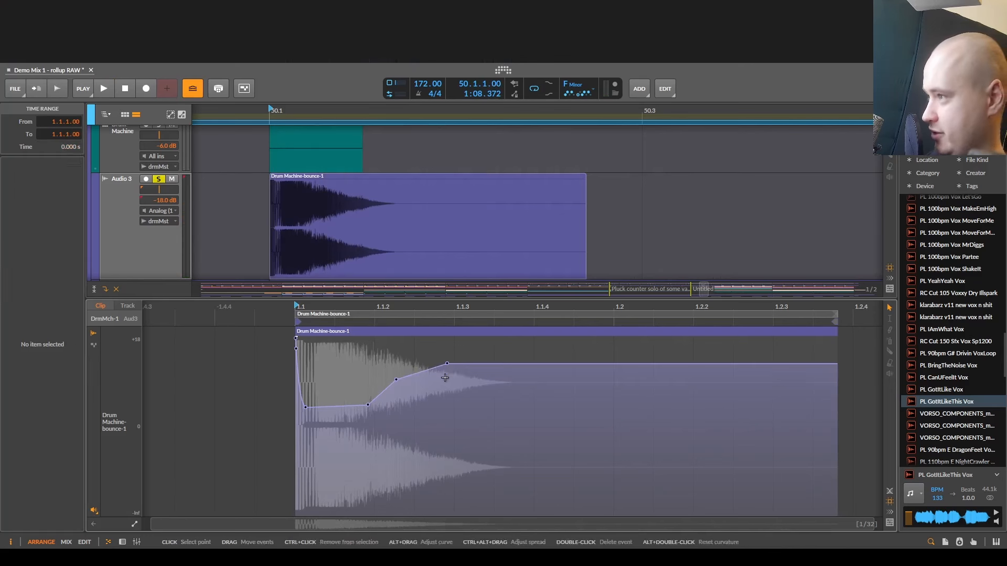
- Audition the snare with the boosted tail and check the rising gain curve against its waveform
{"action": "key", "text": "space"}
{"action": "key", "text": "space"}
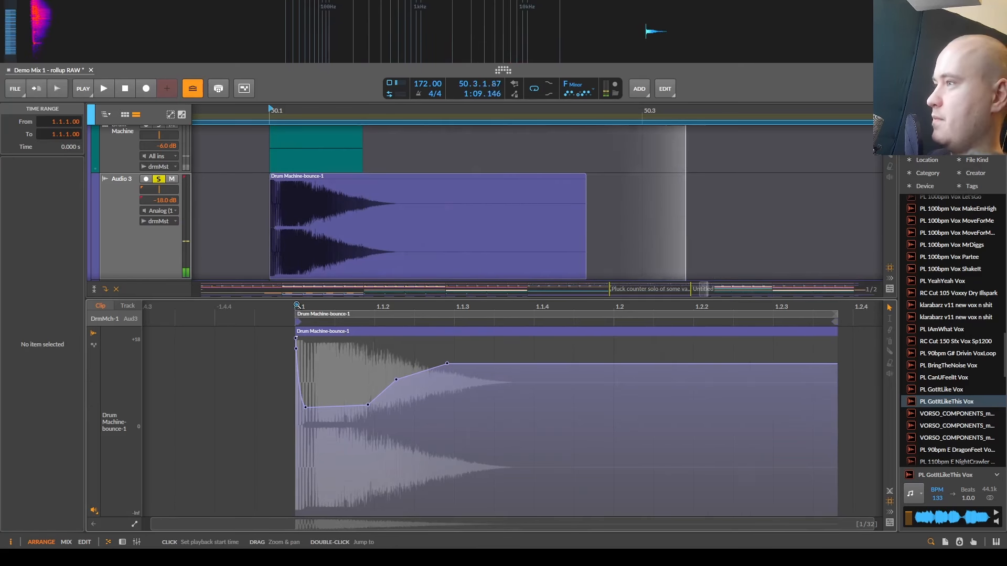
{"action": "key", "text": "space"}
{"action": "key", "text": "space"}
{"action": "scroll", "coordinate": [377, 385], "scroll_direction": "down", "scroll_amount": 5}
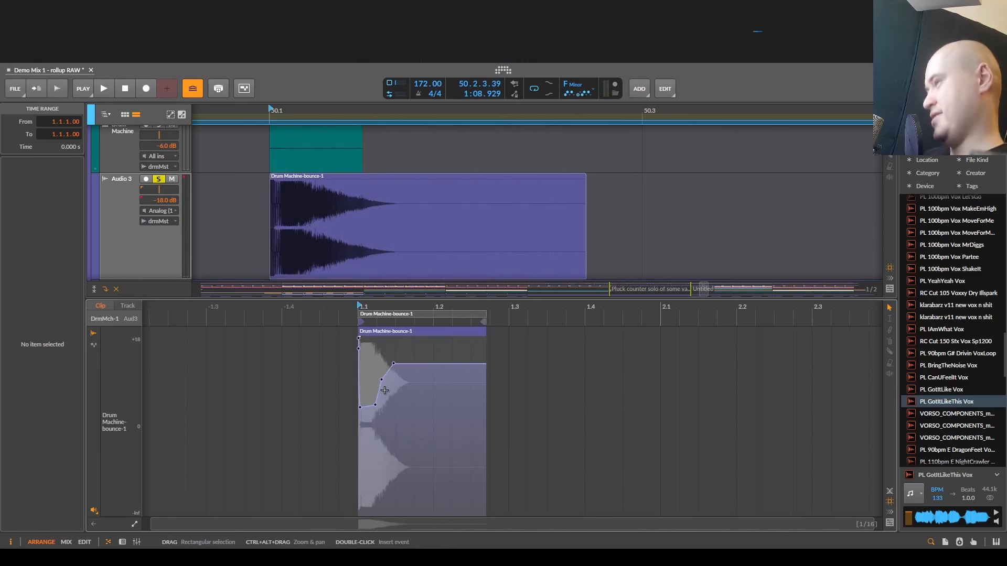
{"action": "scroll", "coordinate": [390, 351], "scroll_direction": "up", "scroll_amount": 5}
- Open the 96_ShuffleHatsBeat_01_614 clip at bar 49 for detailed editing and solo its track
{"action": "key", "text": "d"}
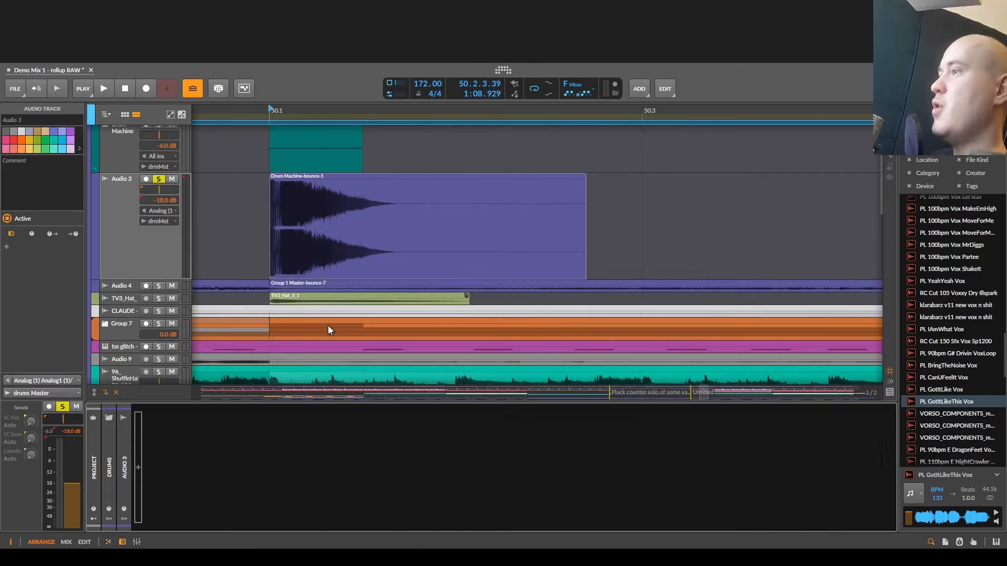
{"action": "scroll", "coordinate": [340, 323], "scroll_direction": "down", "scroll_amount": 10}
{"action": "scroll", "coordinate": [320, 294], "scroll_direction": "down", "scroll_amount": 5}
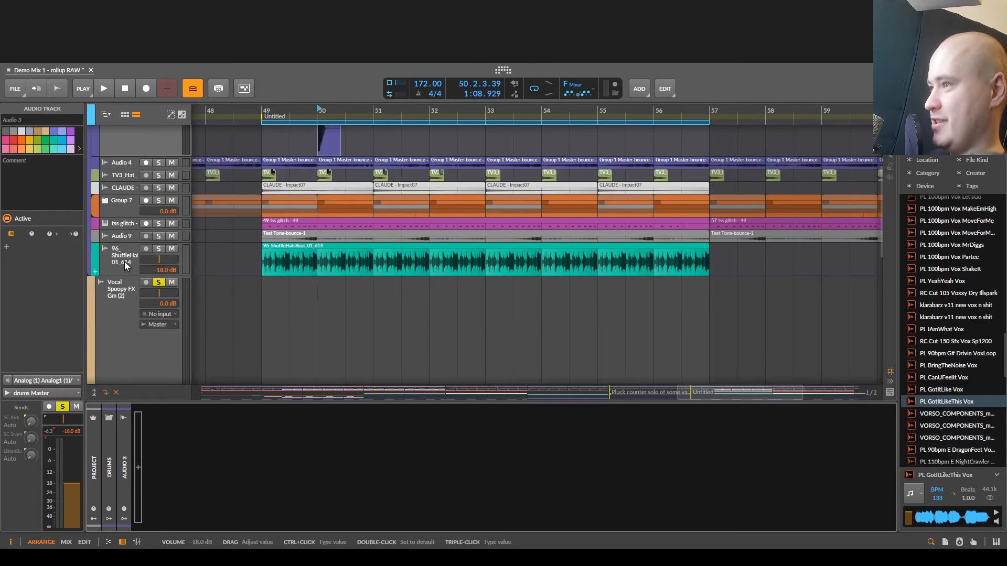
{"action": "scroll", "coordinate": [327, 255], "scroll_direction": "up", "scroll_amount": 5}
{"action": "double_click", "coordinate": [449, 241]}
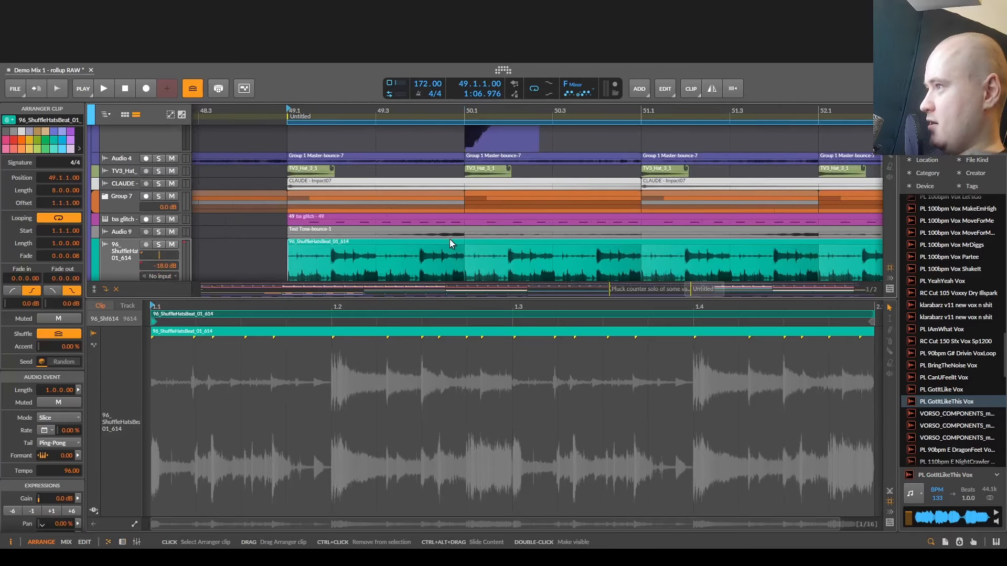
{"action": "key", "text": "s"}
- Try to duck the hats loop from beat 1.2 with gain points, including -9.3 dB at 1.2.1.08 and -7.5 dB at 1.2.2.39
{"action": "left_click", "coordinate": [348, 393]}
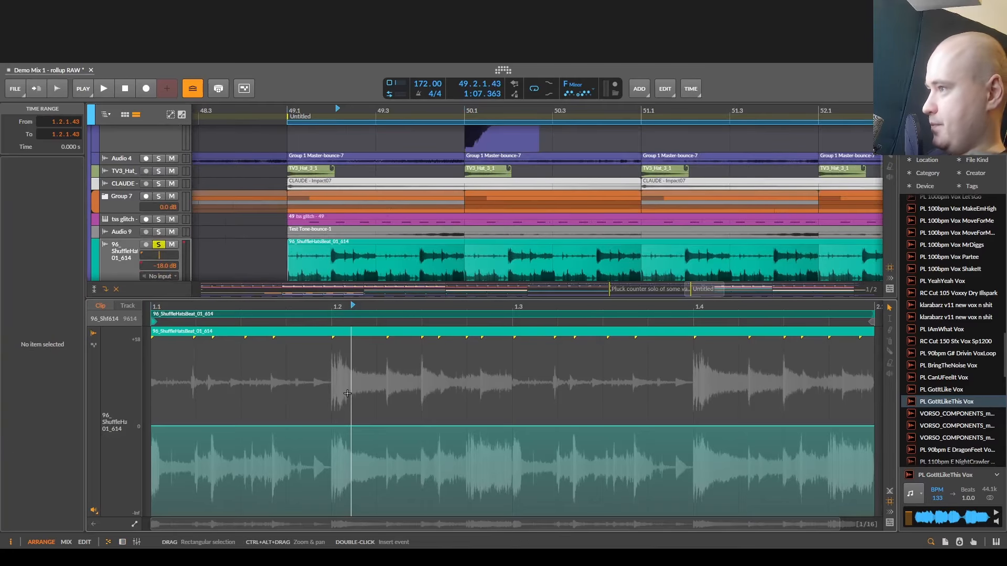
{"action": "left_click", "coordinate": [333, 378]}
{"action": "scroll", "coordinate": [337, 415], "scroll_direction": "up", "scroll_amount": 3}
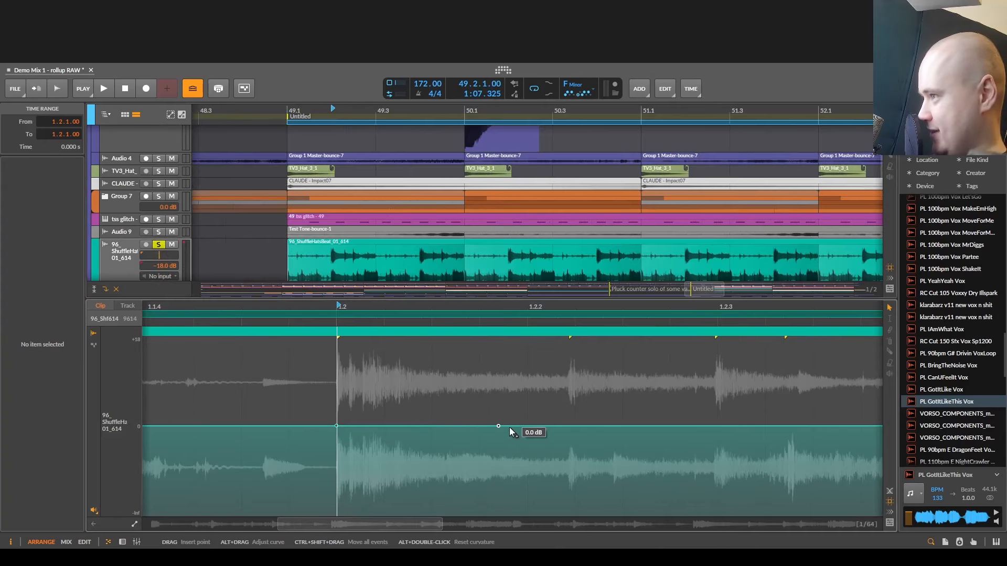
{"action": "left_click_drag", "start_coordinate": [352, 426], "coordinate": [352, 452]}
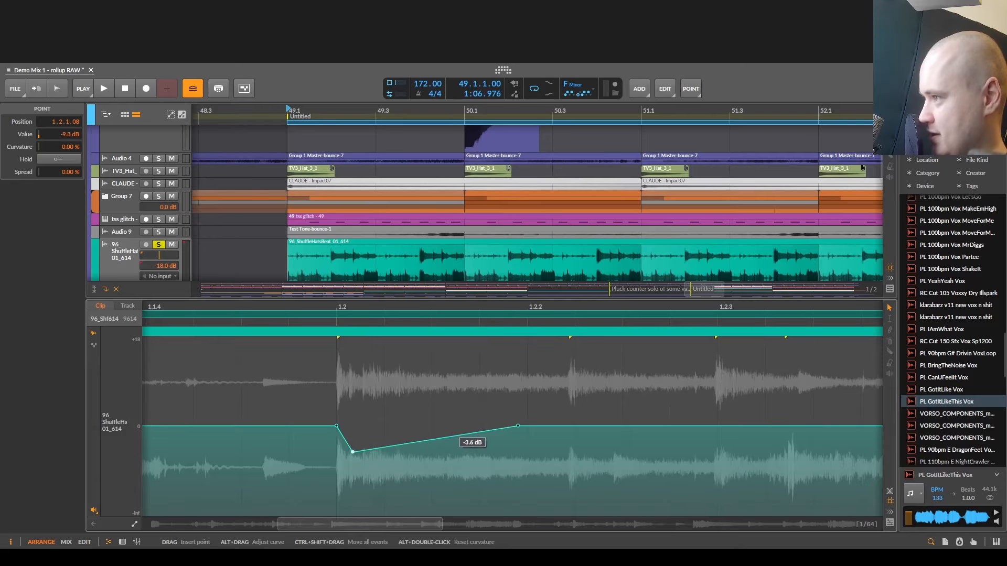
{"action": "scroll", "coordinate": [395, 427], "scroll_direction": "right", "scroll_amount": 3}
{"action": "mouse_move", "coordinate": [454, 436]}
{"action": "left_mouse_down"}
{"action": "mouse_move", "coordinate": [453, 460]}
{"action": "mouse_move", "coordinate": [456, 448]}
{"action": "left_mouse_up"}
{"action": "scroll", "coordinate": [445, 428], "scroll_direction": "down", "scroll_amount": 2}
{"action": "scroll", "coordinate": [484, 423], "scroll_direction": "right", "scroll_amount": 2}
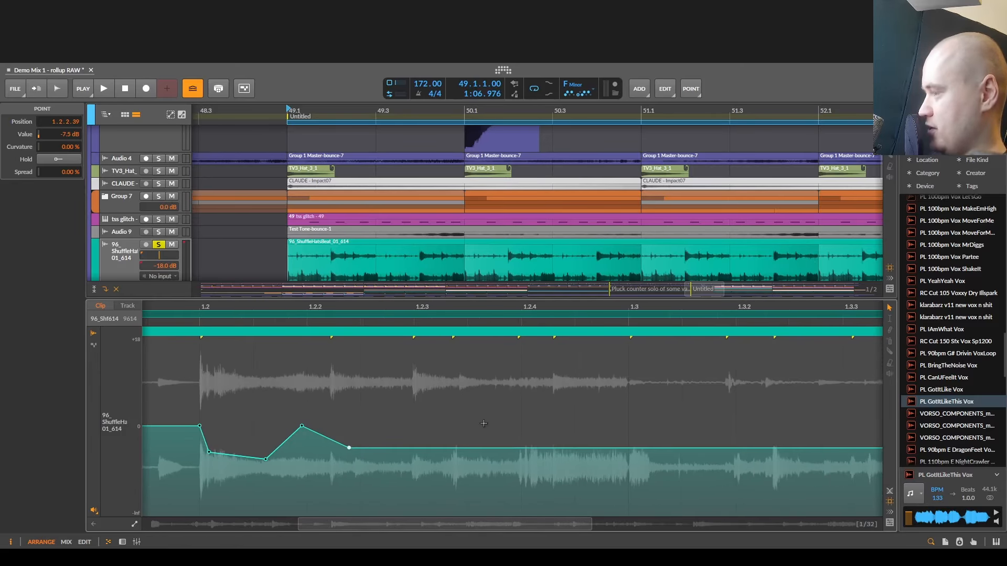
- Undo the gain points drawn on the hats loop
{"action": "key", "text": "ctrl+z"}
{"action": "key", "text": "ctrl+z"}
{"action": "key", "text": "ctrl+z"}
{"action": "key", "text": "ctrl+z"}
{"action": "key", "text": "space"}
{"action": "key", "text": "space"}
{"action": "key", "text": "space"}
{"action": "key", "text": "d"}
{"action": "scroll", "coordinate": [481, 359], "scroll_direction": "down", "scroll_amount": 5}
{"action": "key", "text": "space"}
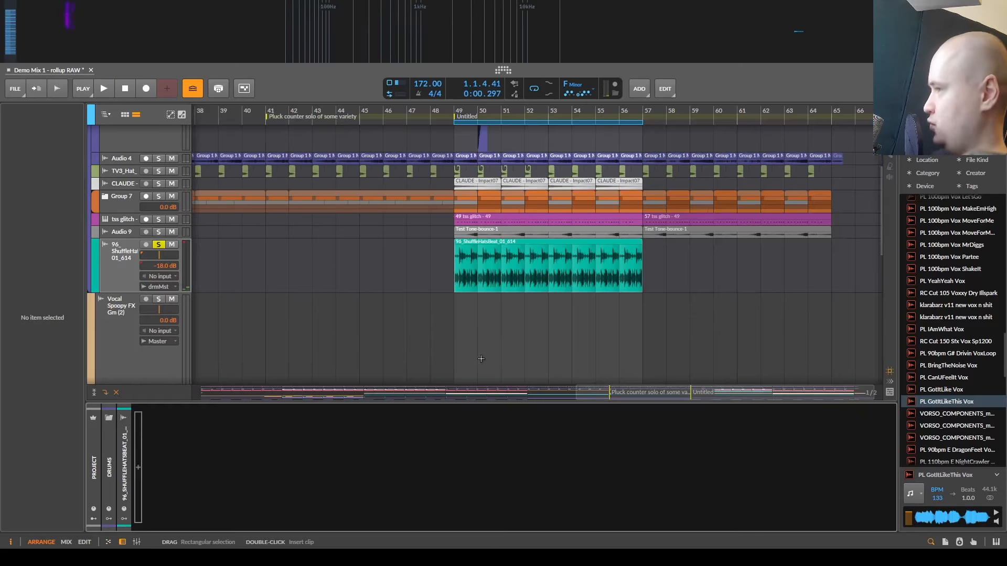
{"action": "left_click_drag", "start_coordinate": [432, 257], "coordinate": [354, 278]}
{"action": "key", "text": "space"}
{"action": "left_click", "coordinate": [376, 282]}
{"action": "scroll", "coordinate": [401, 284], "scroll_direction": "up", "scroll_amount": 5}
{"action": "key", "text": "space"}
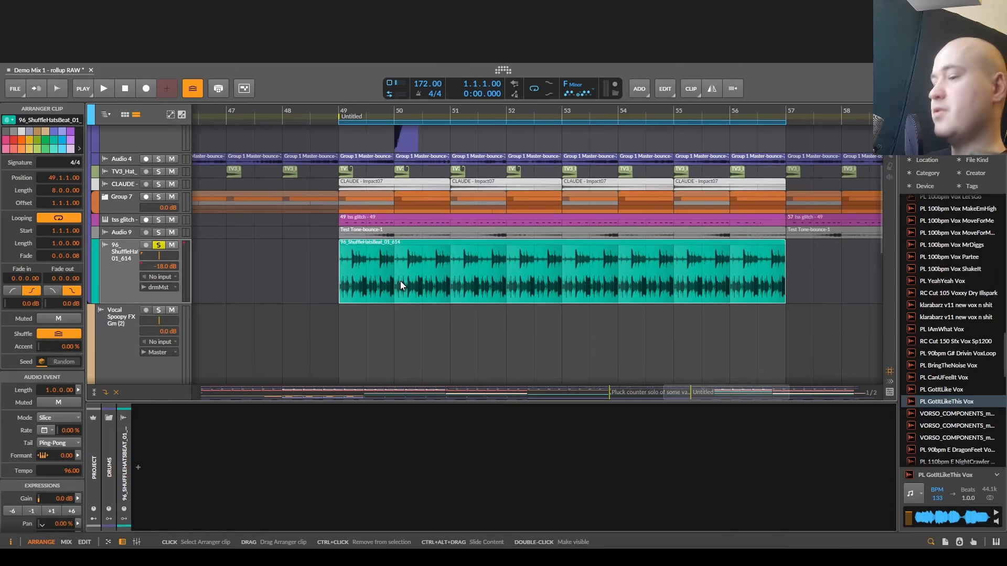
{"action": "key", "text": "space"}
{"action": "key", "text": "space"}
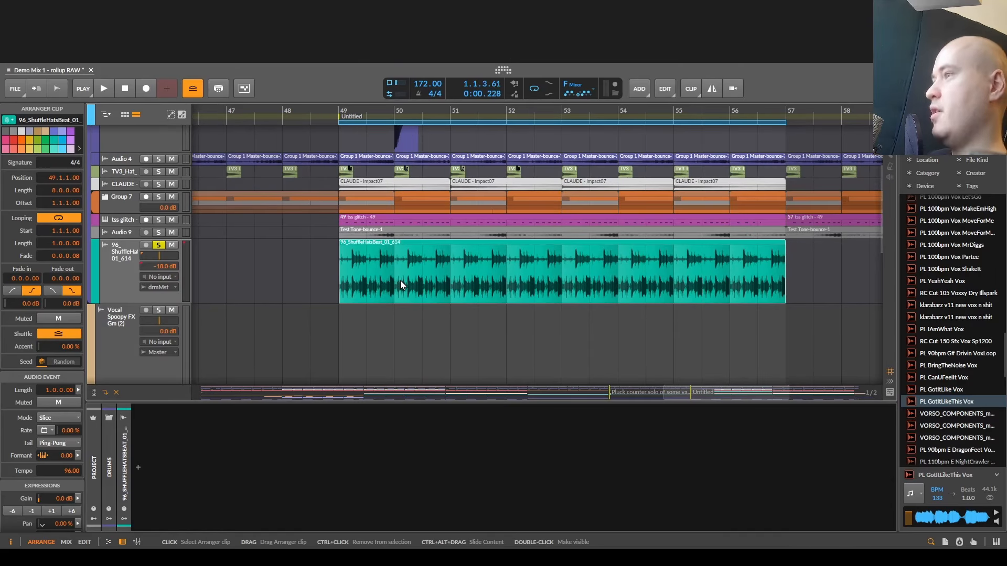
- Place the playback start at 49.1.1.00 and audition the soloed shuffle hats loop
{"action": "left_click", "coordinate": [333, 285]}
{"action": "scroll", "coordinate": [332, 285], "scroll_direction": "up", "scroll_amount": 3}
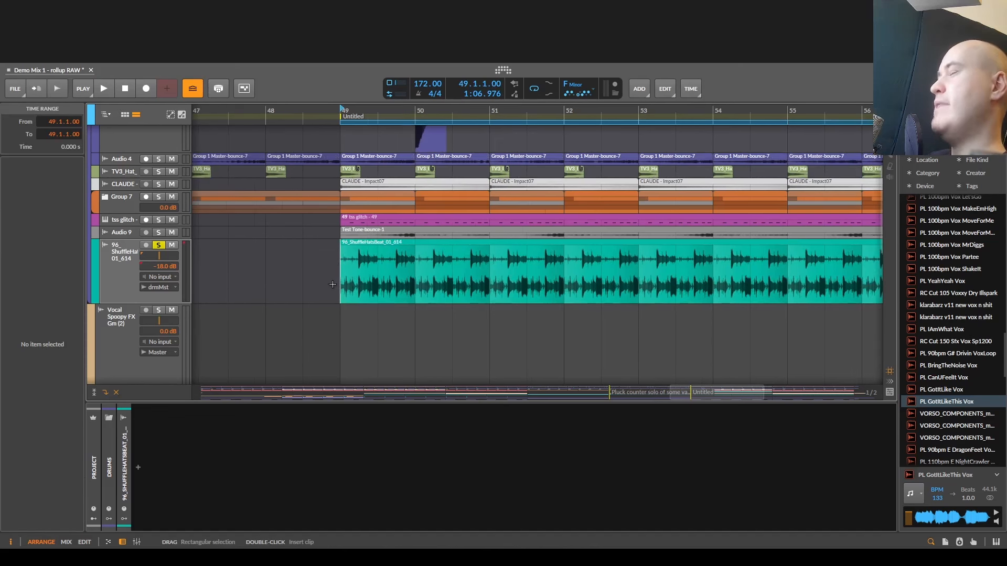
{"action": "key", "text": "space"}
{"action": "key", "text": "space"}
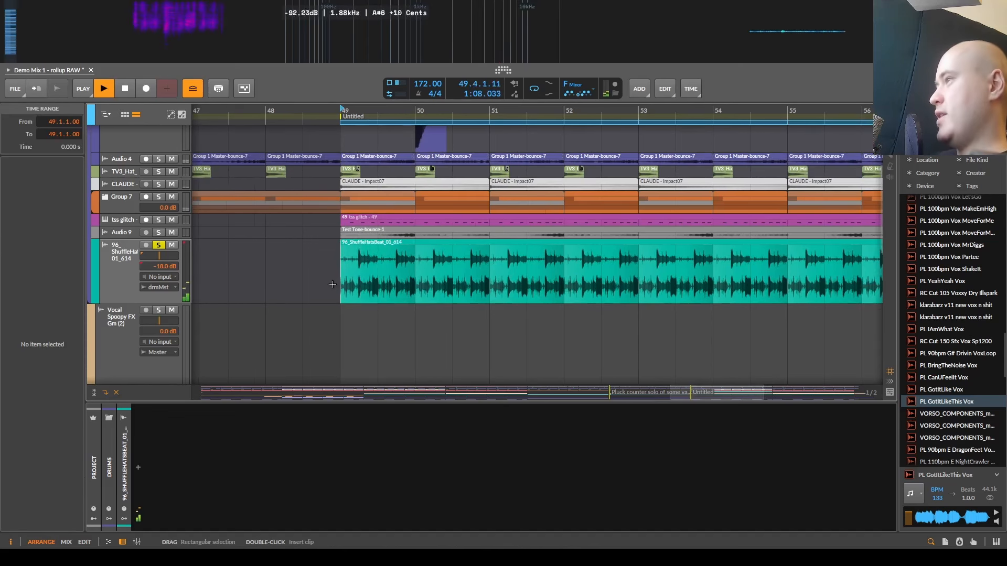
{"action": "key", "text": "space"}
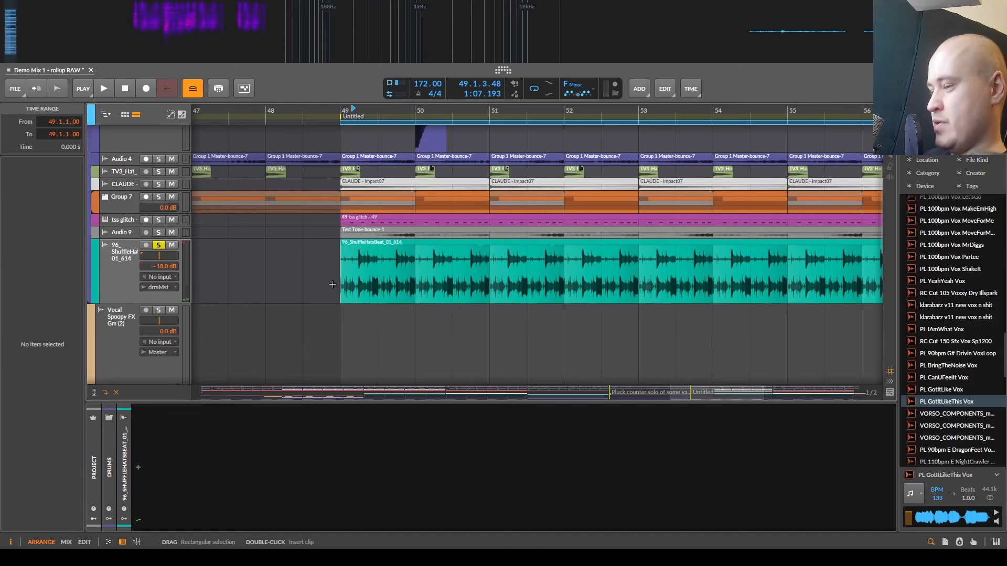
{"action": "key", "text": "space"}
{"action": "key", "text": "space"}
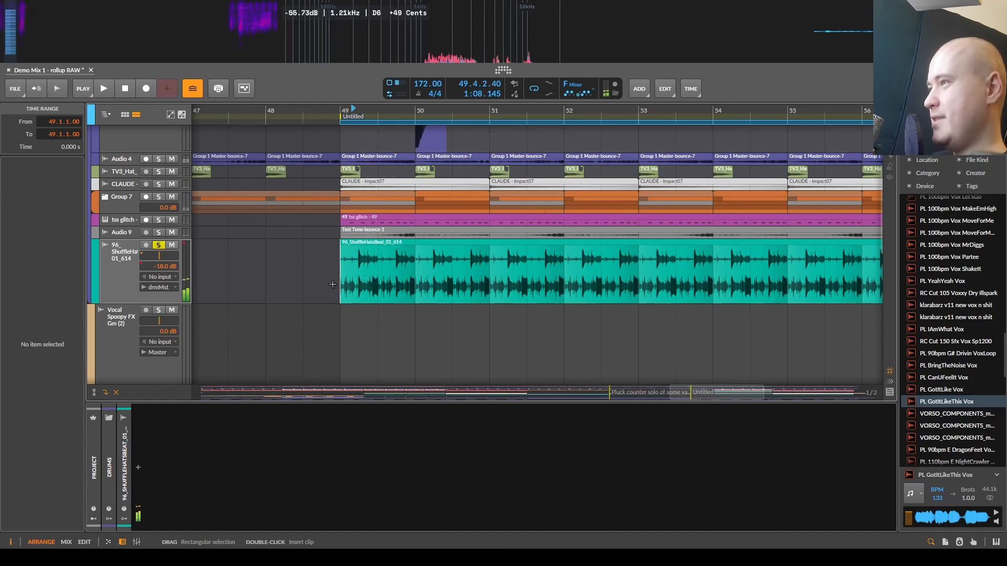
{"action": "key", "text": "Home"}
{"action": "scroll", "coordinate": [326, 287], "scroll_direction": "down", "scroll_amount": 3}
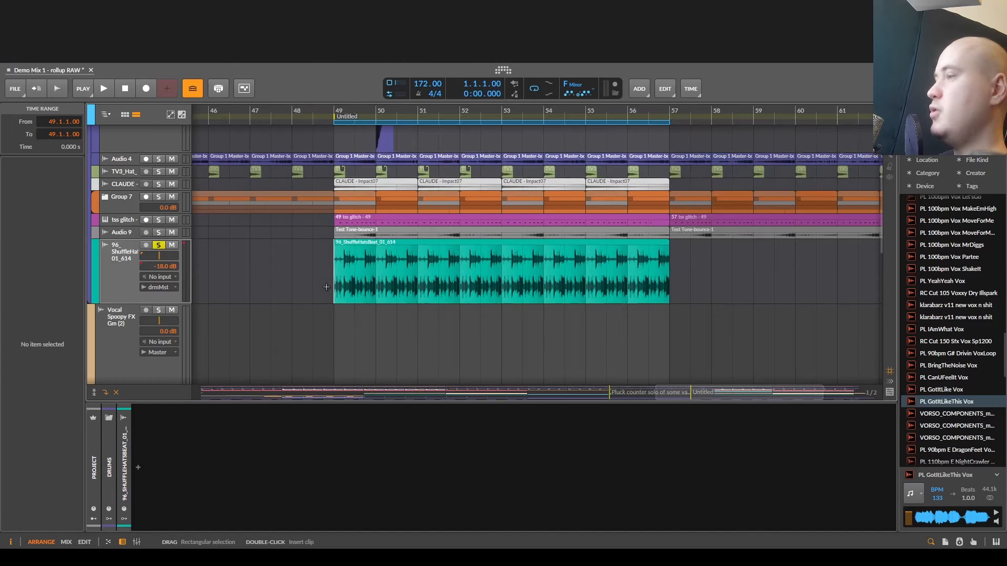
{"action": "key", "text": "space"}
{"action": "key", "text": "space"}
{"action": "key", "text": "space"}
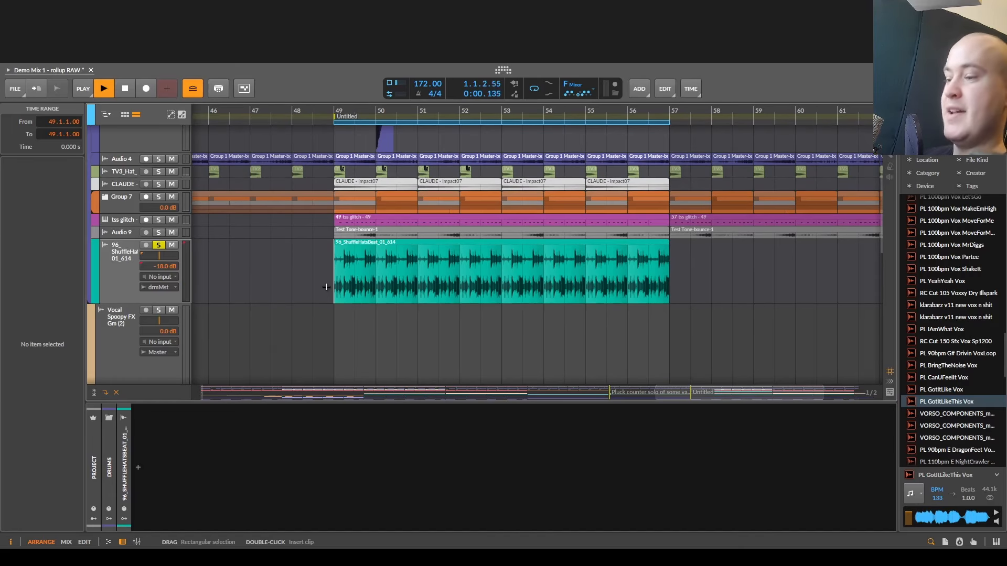
{"action": "scroll", "coordinate": [325, 288], "scroll_direction": "down", "scroll_amount": 4}
{"action": "key", "text": "space"}
{"action": "scroll", "coordinate": [326, 295], "scroll_direction": "down", "scroll_amount": 3}
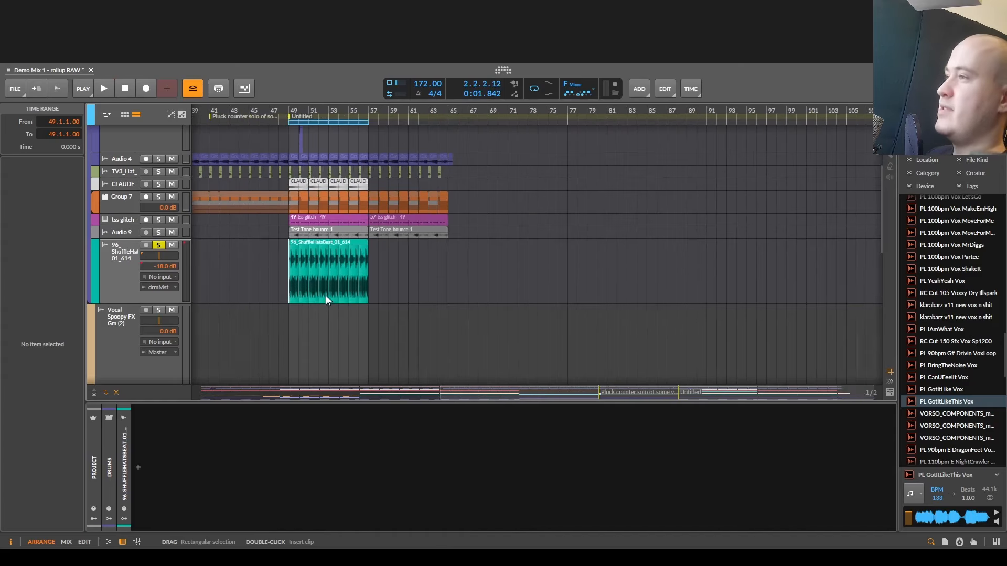
{"action": "scroll", "coordinate": [326, 297], "scroll_direction": "down", "scroll_amount": 4}
{"action": "scroll", "coordinate": [307, 302], "scroll_direction": "up", "scroll_amount": 2}
{"action": "scroll", "coordinate": [314, 299], "scroll_direction": "up", "scroll_amount": 2}
{"action": "key", "text": "space"}
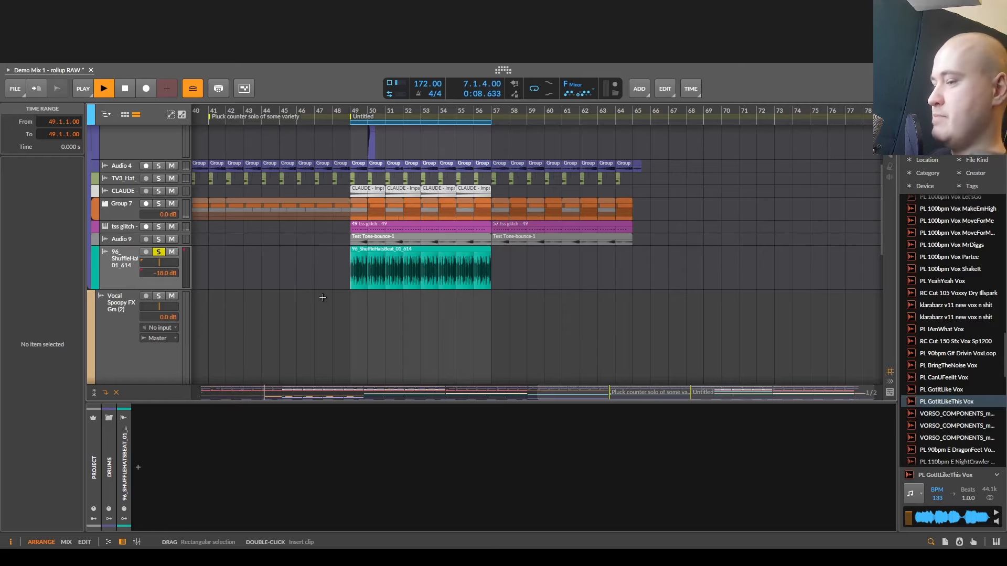
{"action": "scroll", "coordinate": [352, 278], "scroll_direction": "up", "scroll_amount": 3}
{"action": "key", "text": "space"}
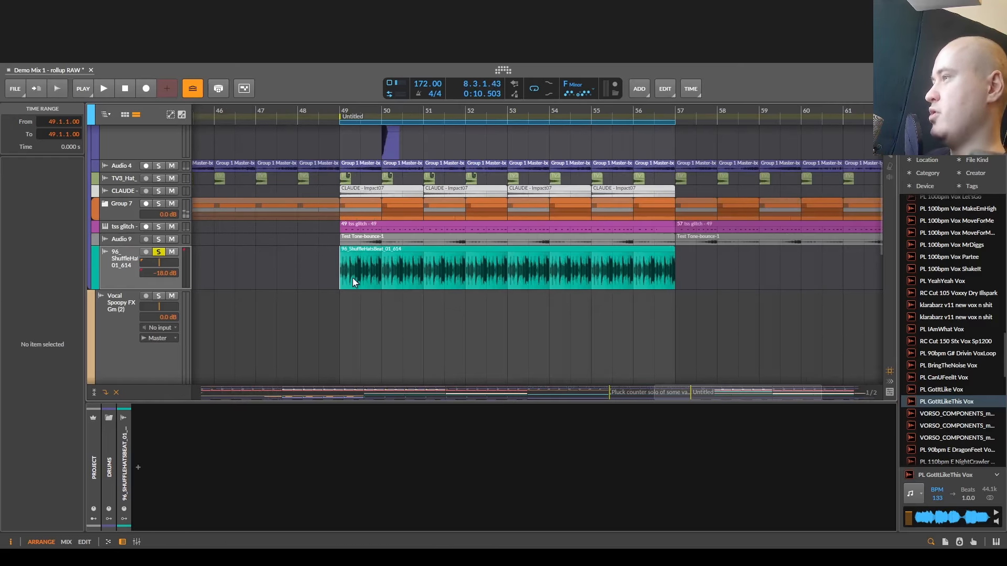
- Save the project and shrink the shuffle hats and Group 7 tracks to minimum height
{"action": "key", "text": "ctrl+s"}
{"action": "scroll", "coordinate": [351, 281], "scroll_direction": "up", "scroll_amount": 3}
{"action": "left_click_drag", "start_coordinate": [333, 287], "coordinate": [282, 300]}
{"action": "scroll", "coordinate": [282, 300], "scroll_direction": "up", "scroll_amount": 2}
{"action": "left_click_drag", "start_coordinate": [105, 302], "coordinate": [101, 286]}
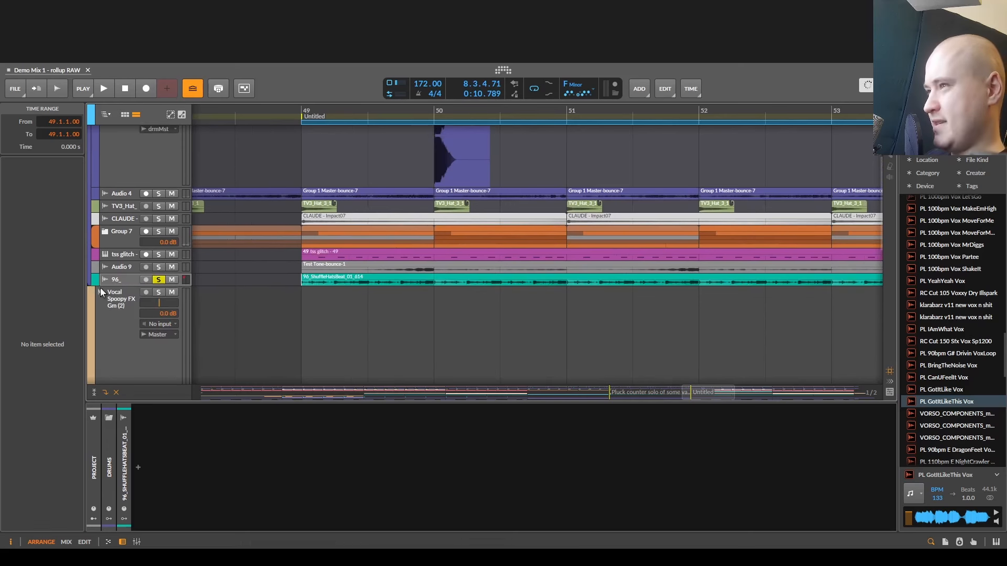
{"action": "key", "text": "space"}
{"action": "left_click", "coordinate": [118, 268]}
{"action": "left_click", "coordinate": [125, 242]}
{"action": "scroll", "coordinate": [126, 239], "scroll_direction": "up", "scroll_amount": 3}
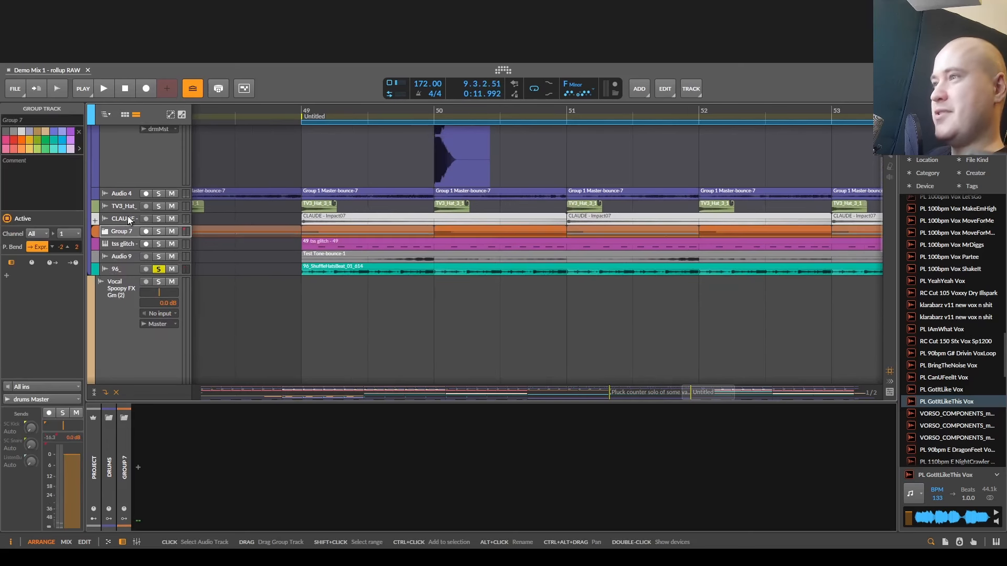
- Shrink the bounced snare's Audio 3 track and delete it from the drums group
{"action": "left_click", "coordinate": [131, 245]}
{"action": "scroll", "coordinate": [131, 245], "scroll_direction": "down", "scroll_amount": 3}
{"action": "scroll", "coordinate": [132, 244], "scroll_direction": "up", "scroll_amount": 3}
{"action": "key", "text": "space"}
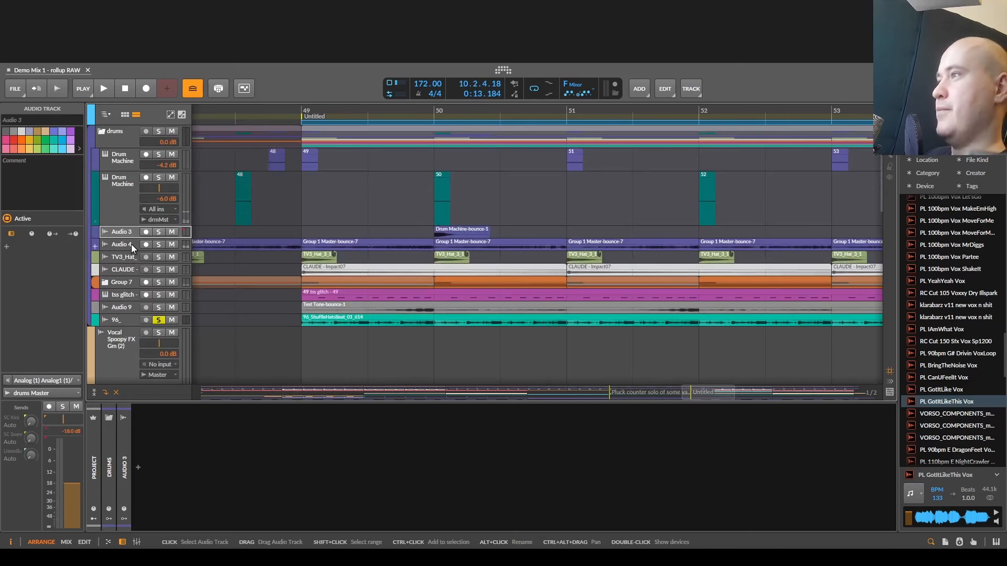
{"action": "key", "text": "Delete"}
- Place the time cursor at 49.1.1.00 on the snare's Drum Machine track and play the project briefly
{"action": "left_click_drag", "start_coordinate": [308, 205], "coordinate": [250, 209]}
{"action": "left_click", "coordinate": [250, 211]}
{"action": "key", "text": "space"}
{"action": "key", "text": "space"}
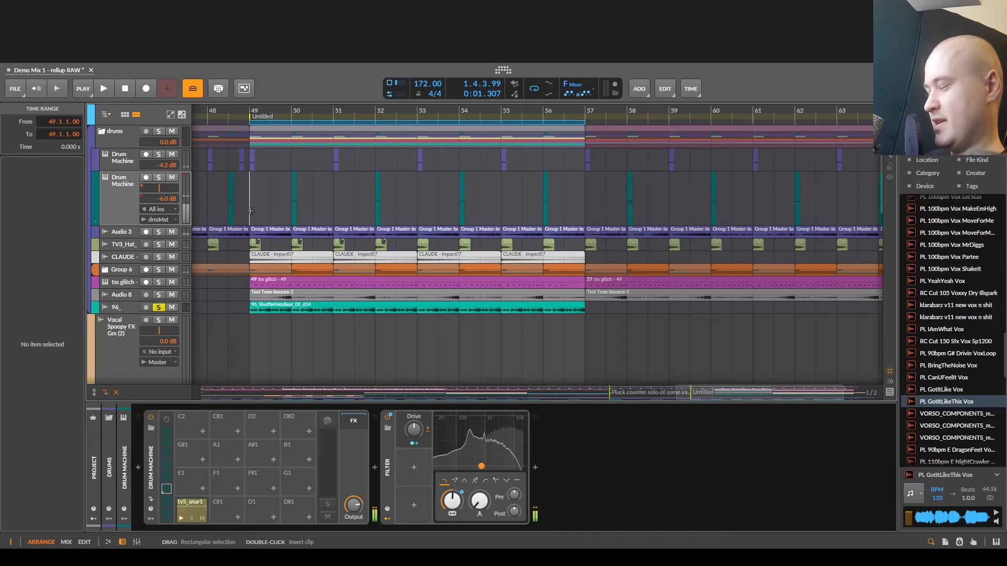
{"action": "scroll", "coordinate": [250, 211], "scroll_direction": "up", "scroll_amount": 6}
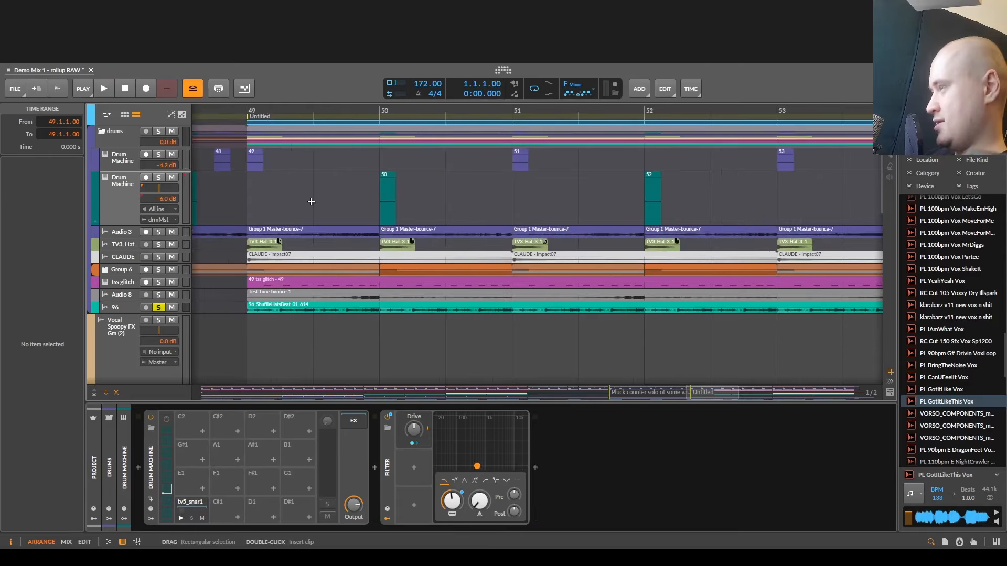
{"action": "key", "text": "space"}
{"action": "key", "text": "space"}
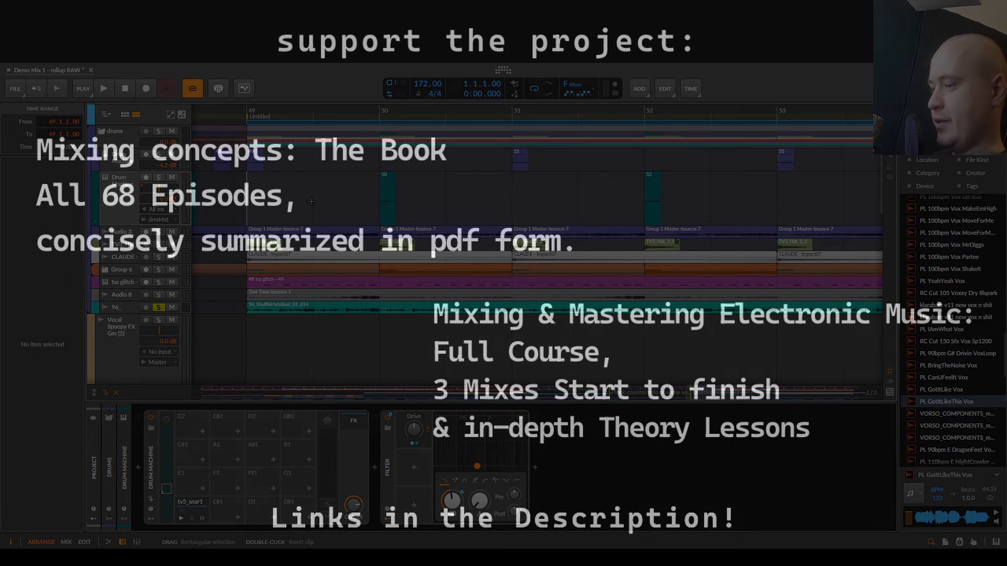
{"action": "key", "text": "space"}
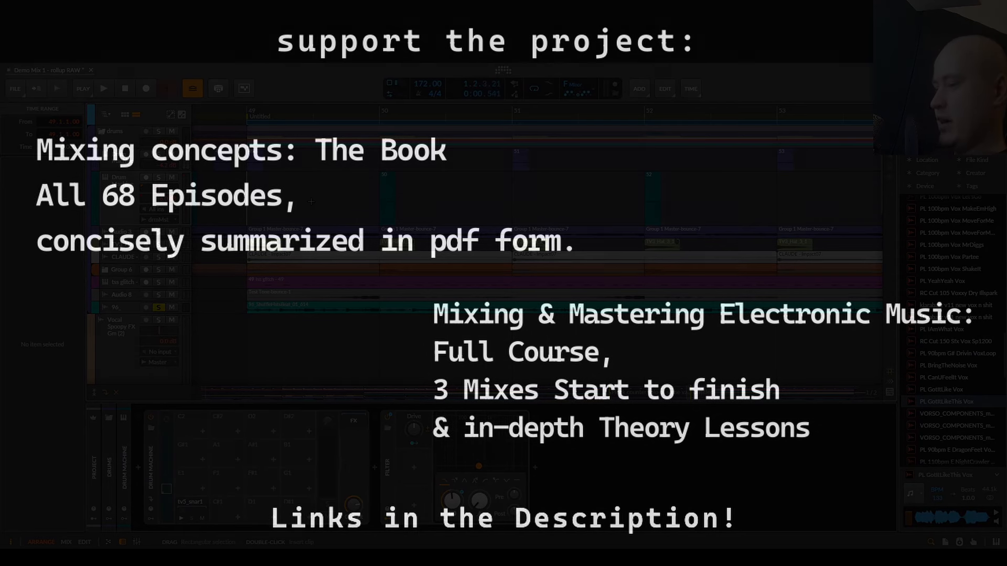